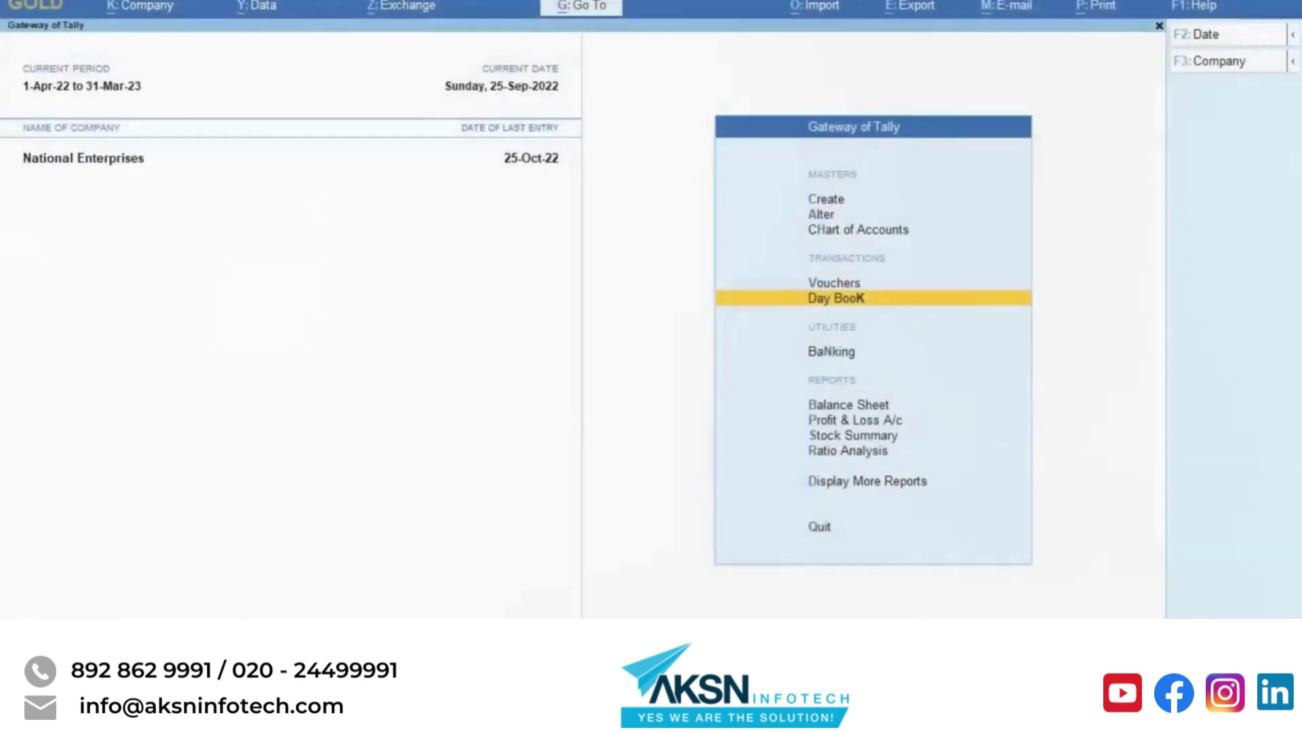
- Open the GSTR-1 report via quick search and bring up its GST Returns export screen for Sep-22
{"action": "key", "text": "Up"}
{"action": "key", "text": "Up"}
{"action": "key", "text": "Up"}
{"action": "key", "text": "Up"}
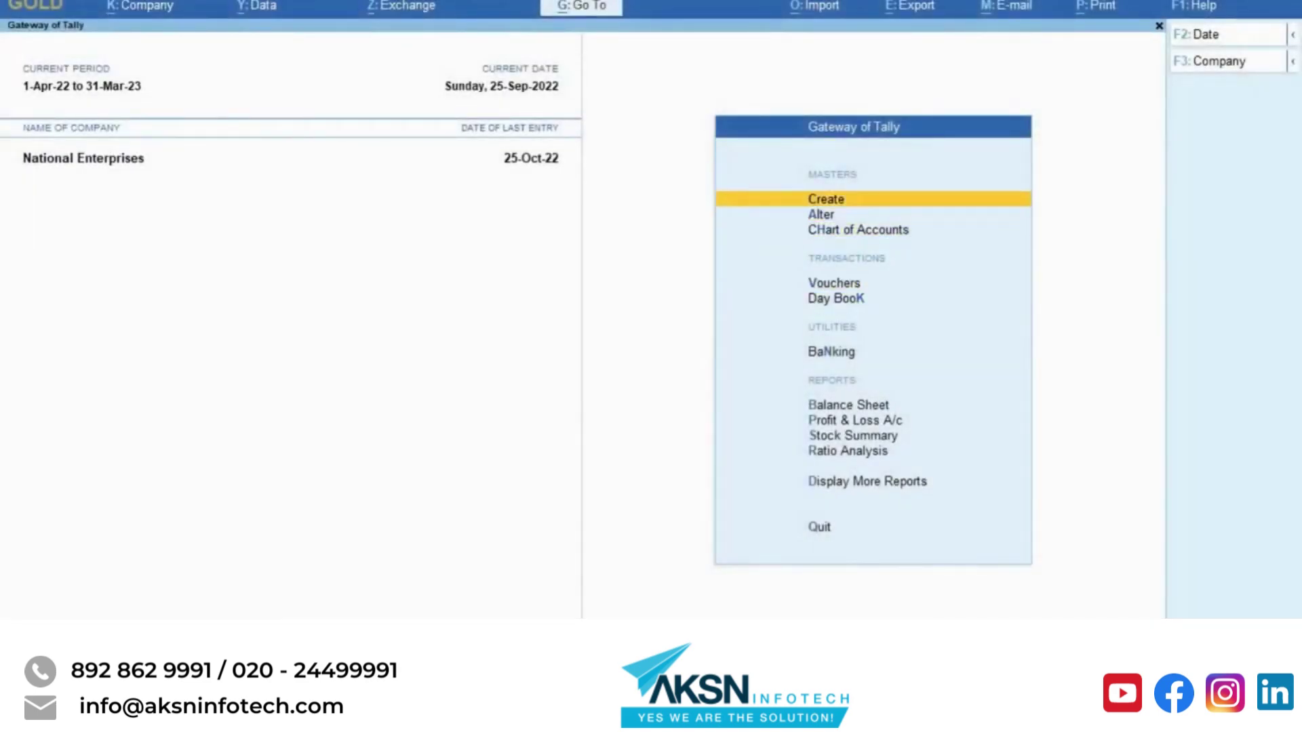
{"action": "key", "text": "alt+g"}
{"action": "type", "text": "gs"}
{"action": "key", "text": "Down"}
{"action": "key", "text": "Down"}
{"action": "key", "text": "Down"}
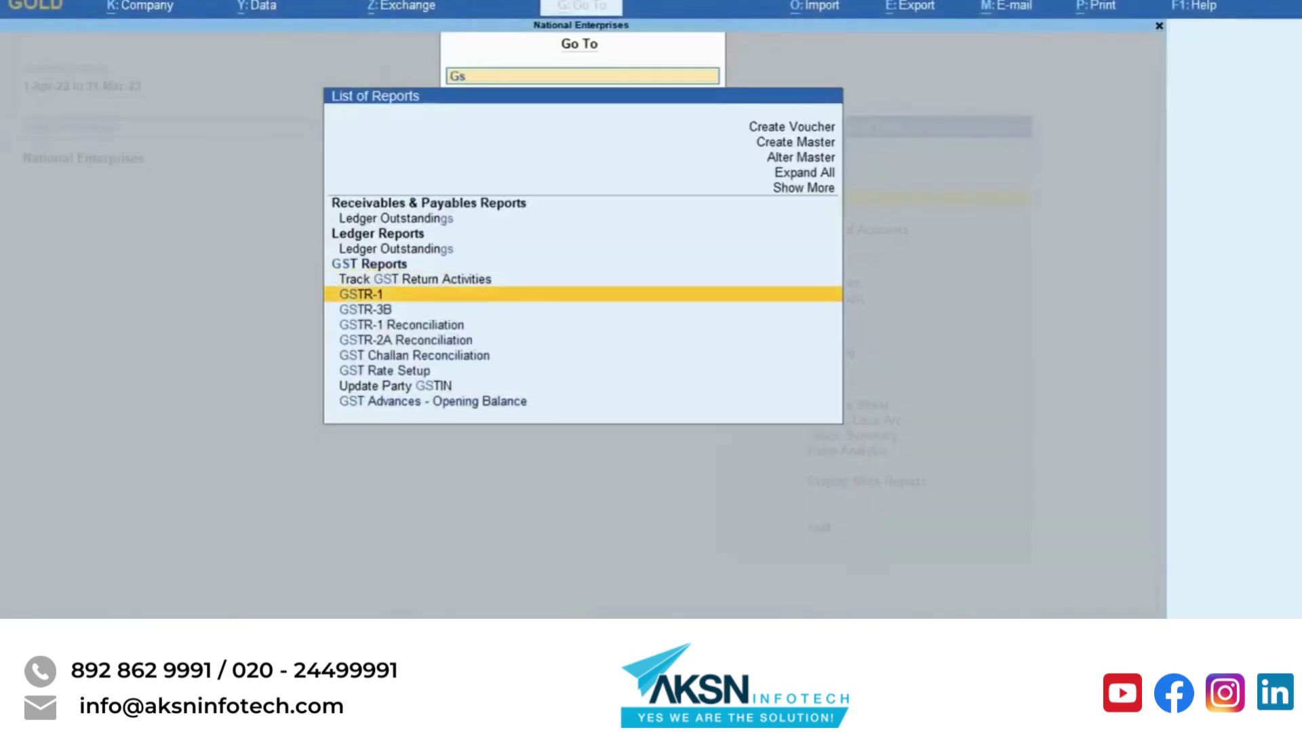
{"action": "key", "text": "Return"}
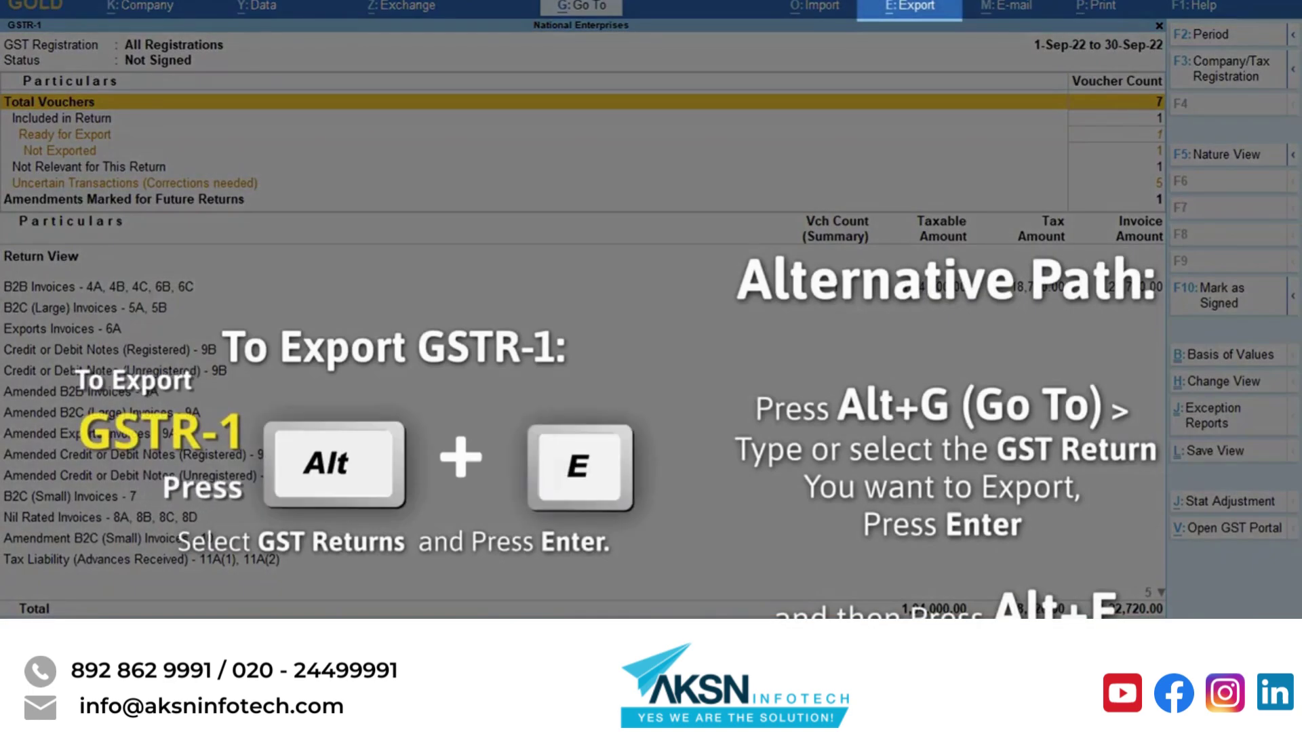
{"action": "key", "text": "alt+e"}
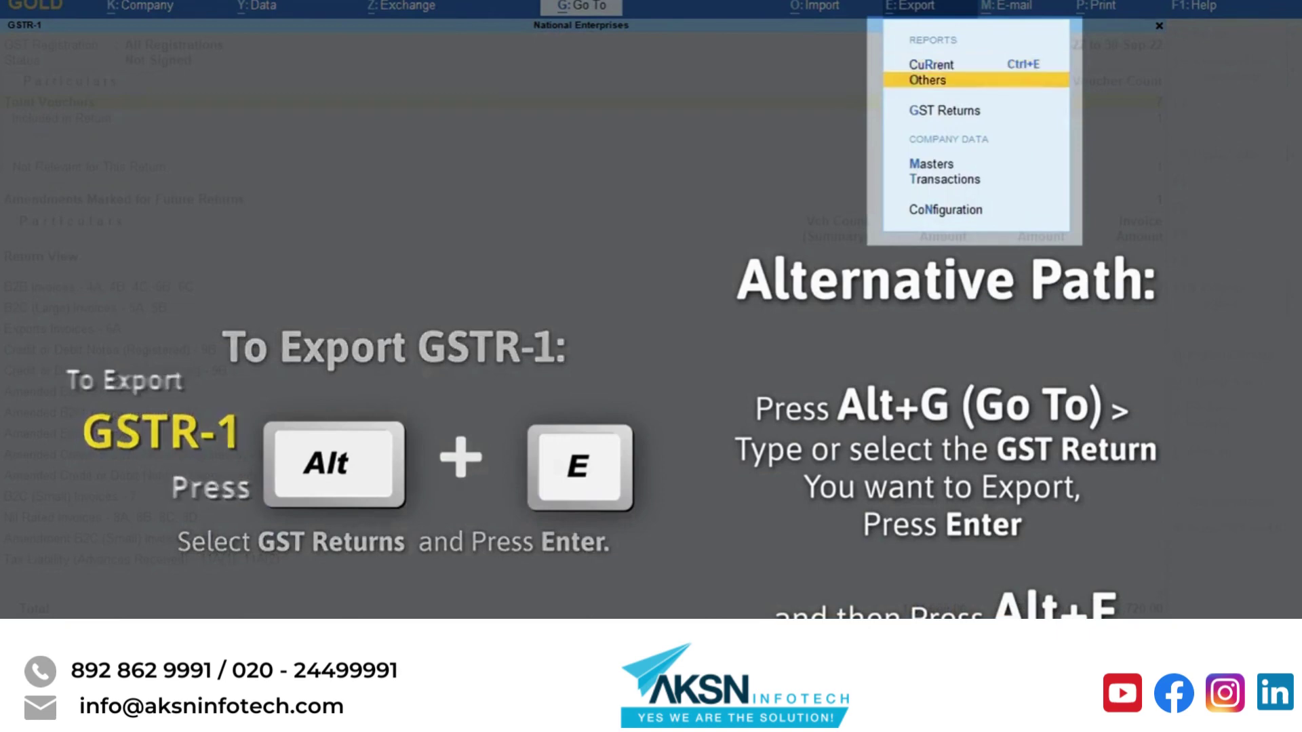
{"action": "key", "text": "Down"}
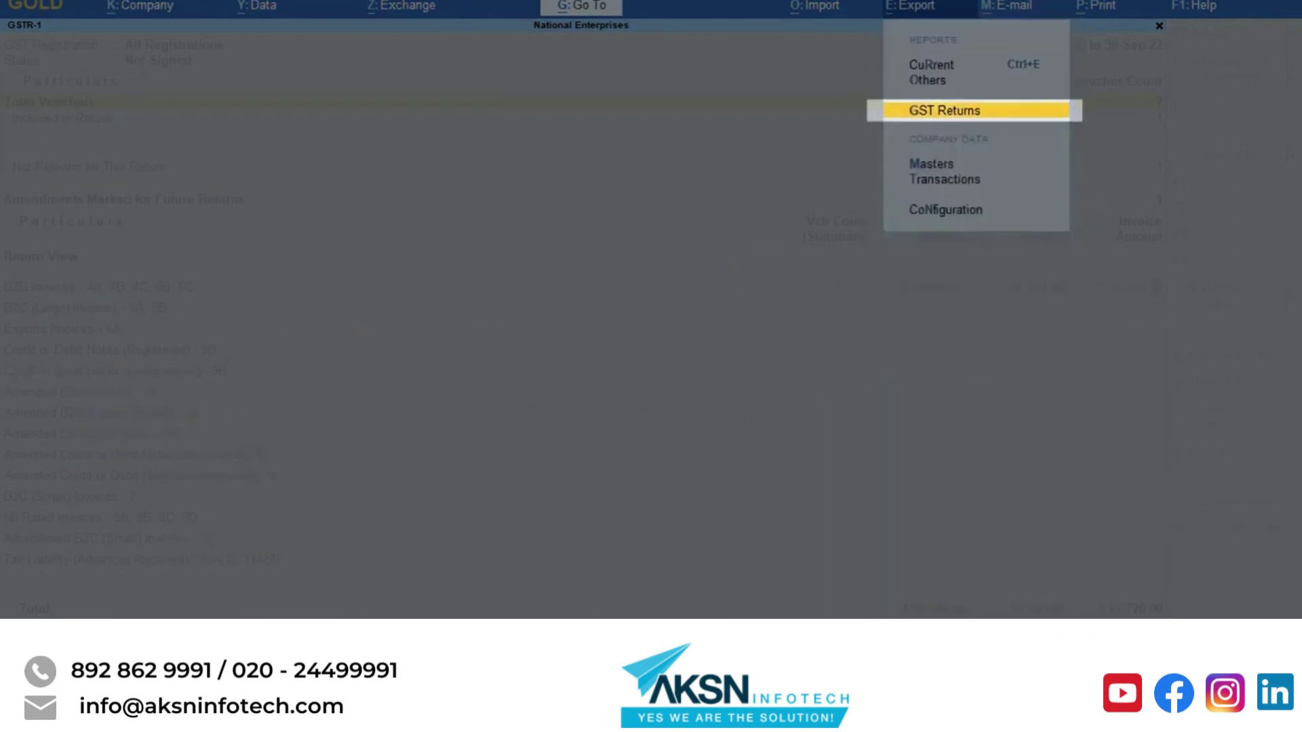
{"action": "key", "text": "Return"}
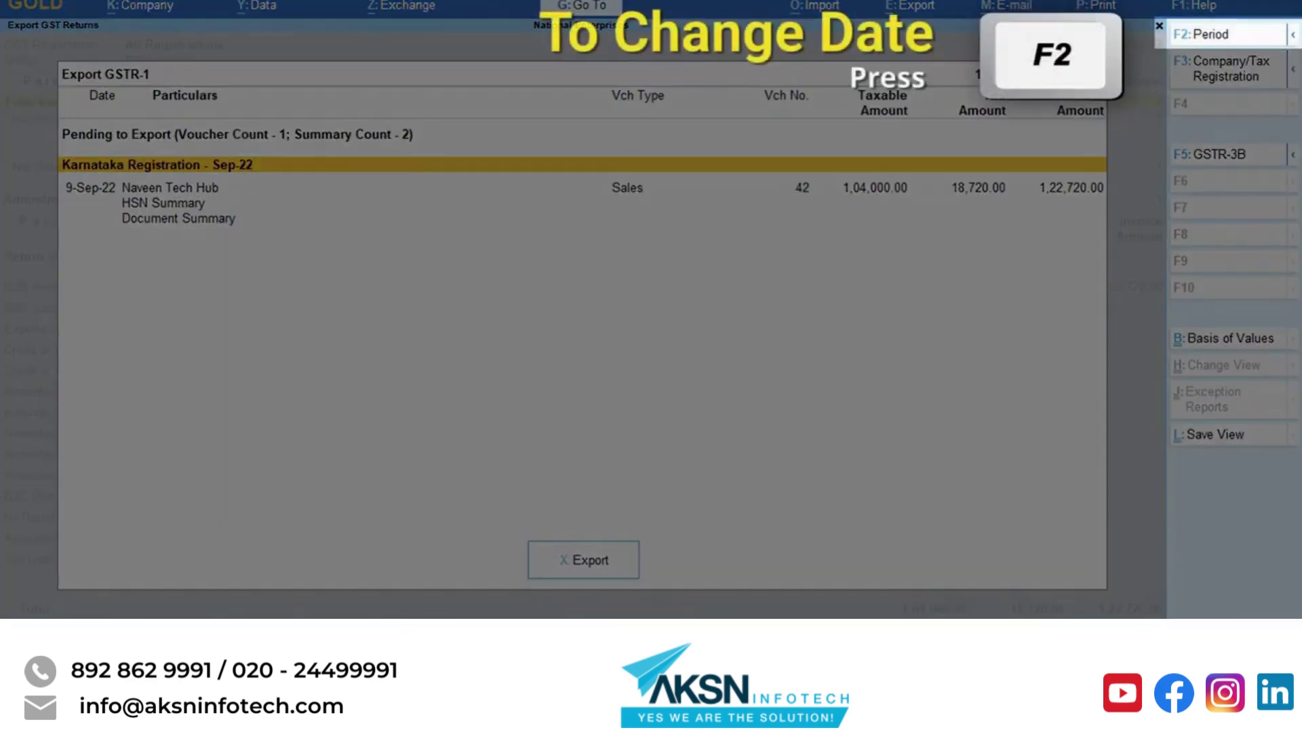
- Change the export period to 1-Oct-22 through 31-Oct-22 and review the 27 pending vouchers
{"action": "key", "text": "F2"}
{"action": "type", "text": "1-10"}
{"action": "key", "text": "Return"}
{"action": "type", "text": "3ct"}
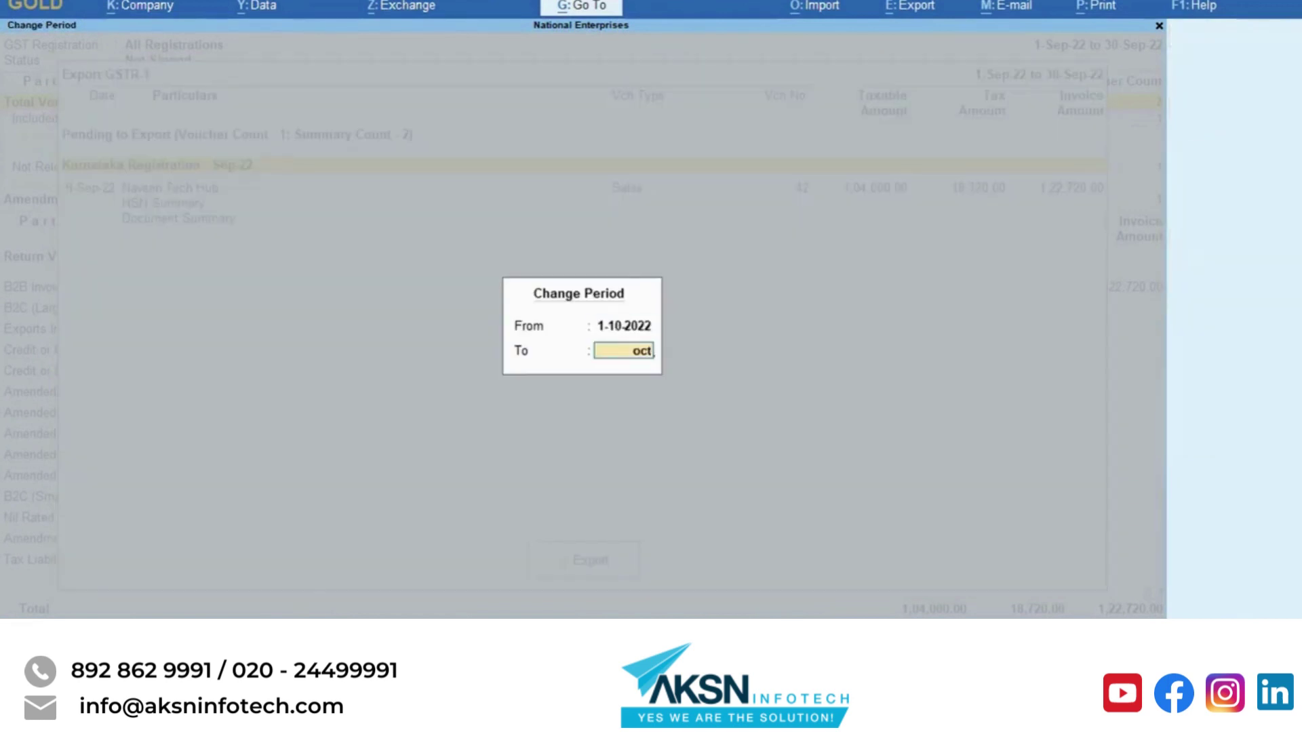
{"action": "key", "text": "Return"}
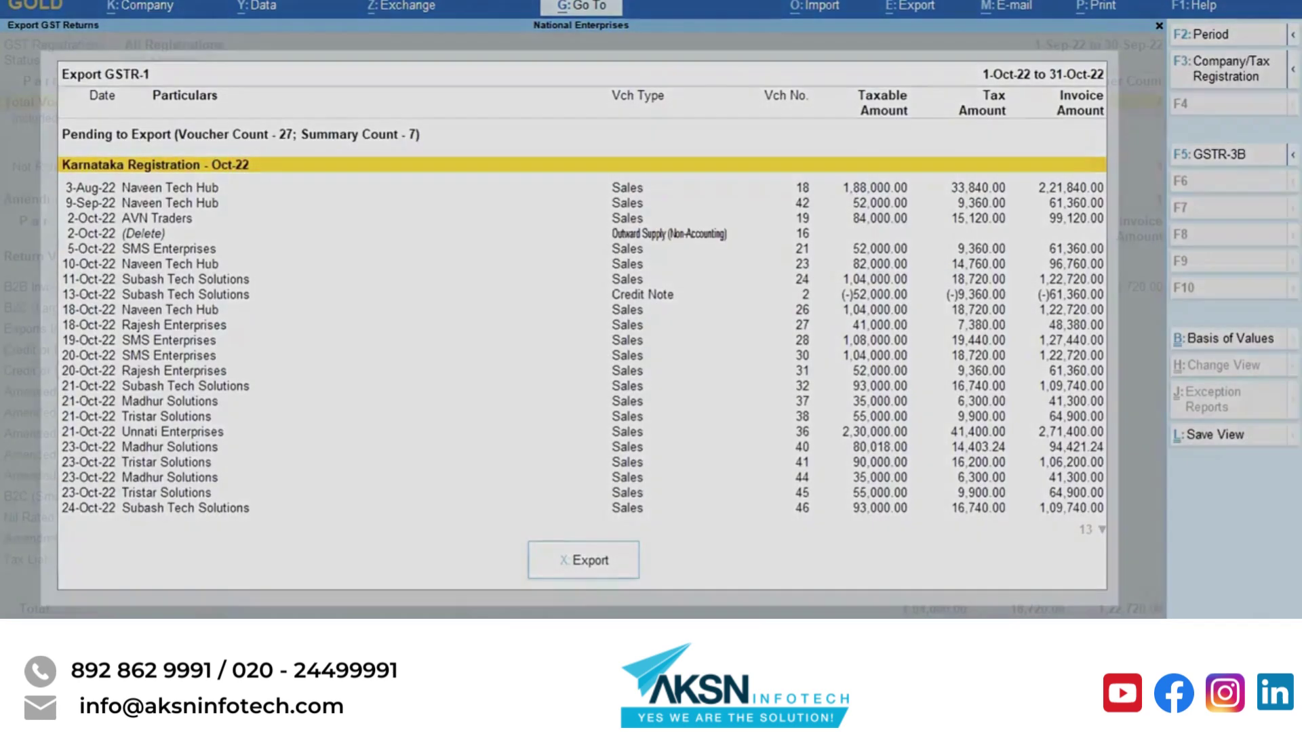
{"action": "left_click", "coordinate": [142, 188]}
{"action": "key", "text": "Down"}
{"action": "key", "text": "Down"}
{"action": "key", "text": "Down"}
{"action": "key", "text": "Down"}
{"action": "key", "text": "Down"}
{"action": "key", "text": "Down"}
{"action": "key", "text": "Down"}
{"action": "key", "text": "Down"}
{"action": "key", "text": "Down"}
{"action": "key", "text": "Down"}
{"action": "key", "text": "Down"}
{"action": "key", "text": "Down"}
{"action": "key", "text": "Down"}
{"action": "key", "text": "Down"}
{"action": "key", "text": "Down"}
{"action": "key", "text": "Down"}
{"action": "key", "text": "Down"}
{"action": "key", "text": "Down"}
{"action": "key", "text": "Down"}
{"action": "key", "text": "Down"}
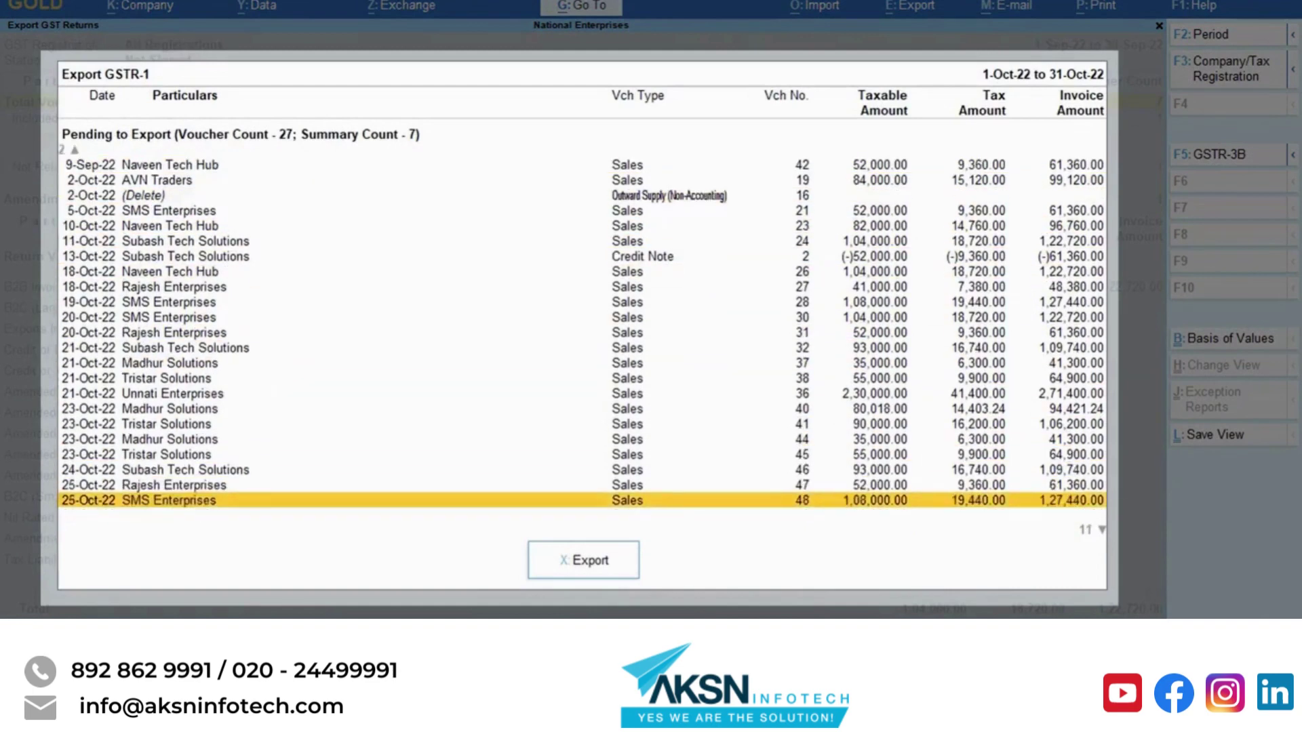
{"action": "key", "text": "Up"}
{"action": "key", "text": "Up"}
{"action": "key", "text": "Up"}
{"action": "key", "text": "Up"}
{"action": "key", "text": "Up"}
{"action": "key", "text": "Up"}
{"action": "key", "text": "Up"}
{"action": "key", "text": "Up"}
{"action": "key", "text": "Up"}
{"action": "key", "text": "Up"}
{"action": "key", "text": "Up"}
{"action": "key", "text": "Up"}
{"action": "key", "text": "Up"}
{"action": "key", "text": "Up"}
{"action": "key", "text": "Up"}
{"action": "key", "text": "Up"}
{"action": "key", "text": "Up"}
{"action": "key", "text": "Up"}
{"action": "key", "text": "Up"}
{"action": "key", "text": "Up"}
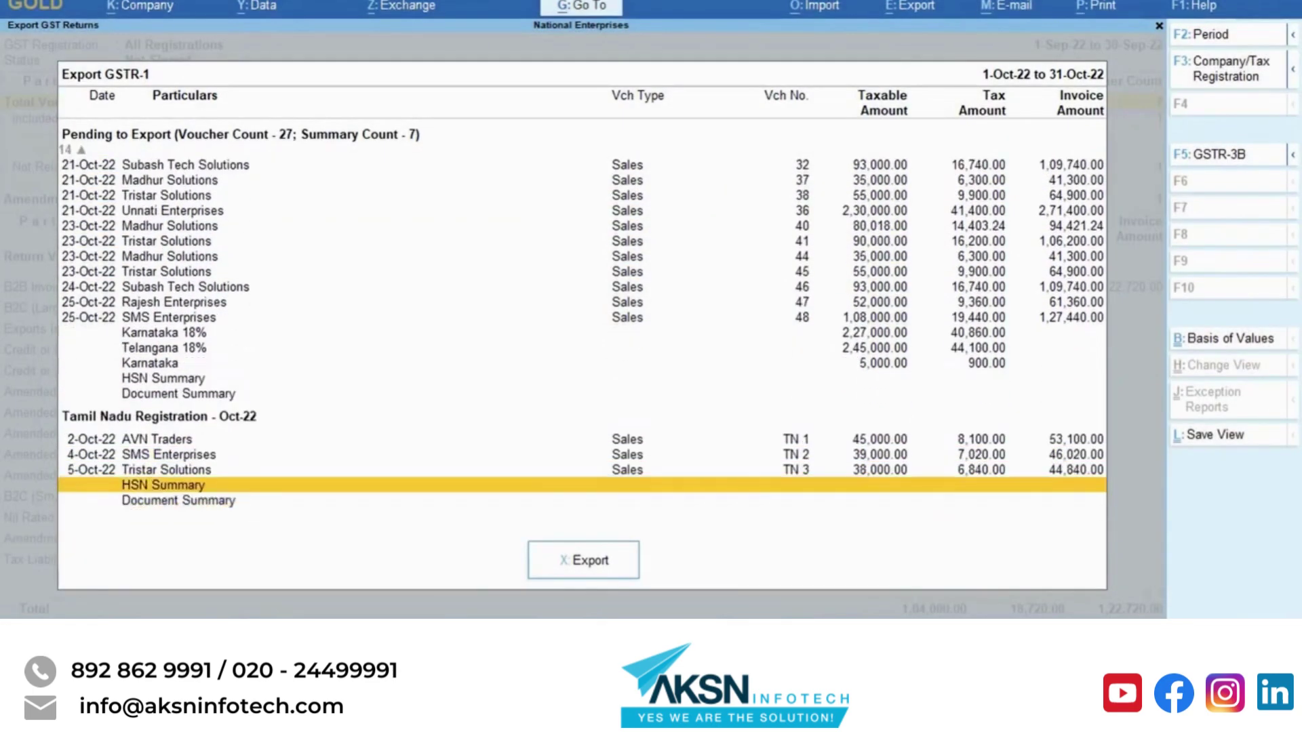
{"action": "key", "text": "Up"}
{"action": "key", "text": "Up"}
{"action": "key", "text": "Up"}
{"action": "key", "text": "Up"}
{"action": "key", "text": "Up"}
{"action": "key", "text": "Up"}
{"action": "key", "text": "Up"}
{"action": "key", "text": "Up"}
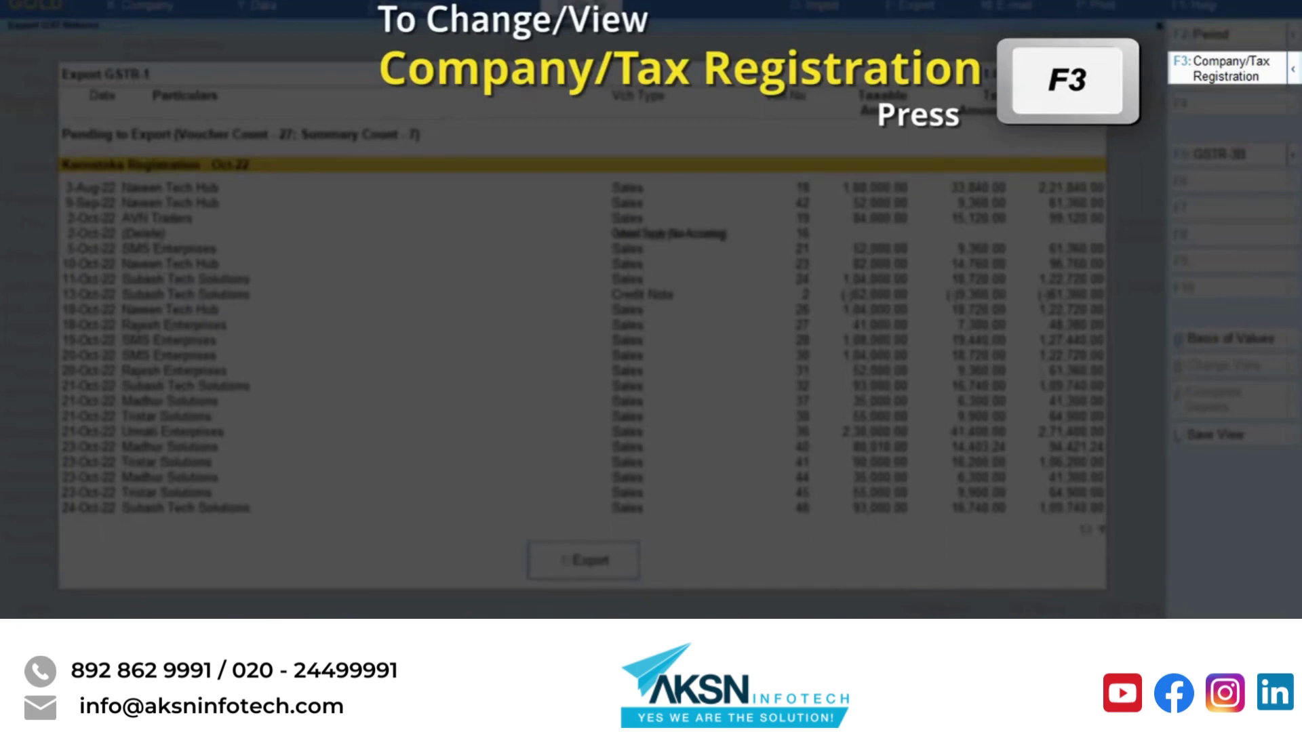
- Restrict the GSTR-1 export to the Karnataka Registration, leaving 24 pending vouchers
{"action": "key", "text": "F3"}
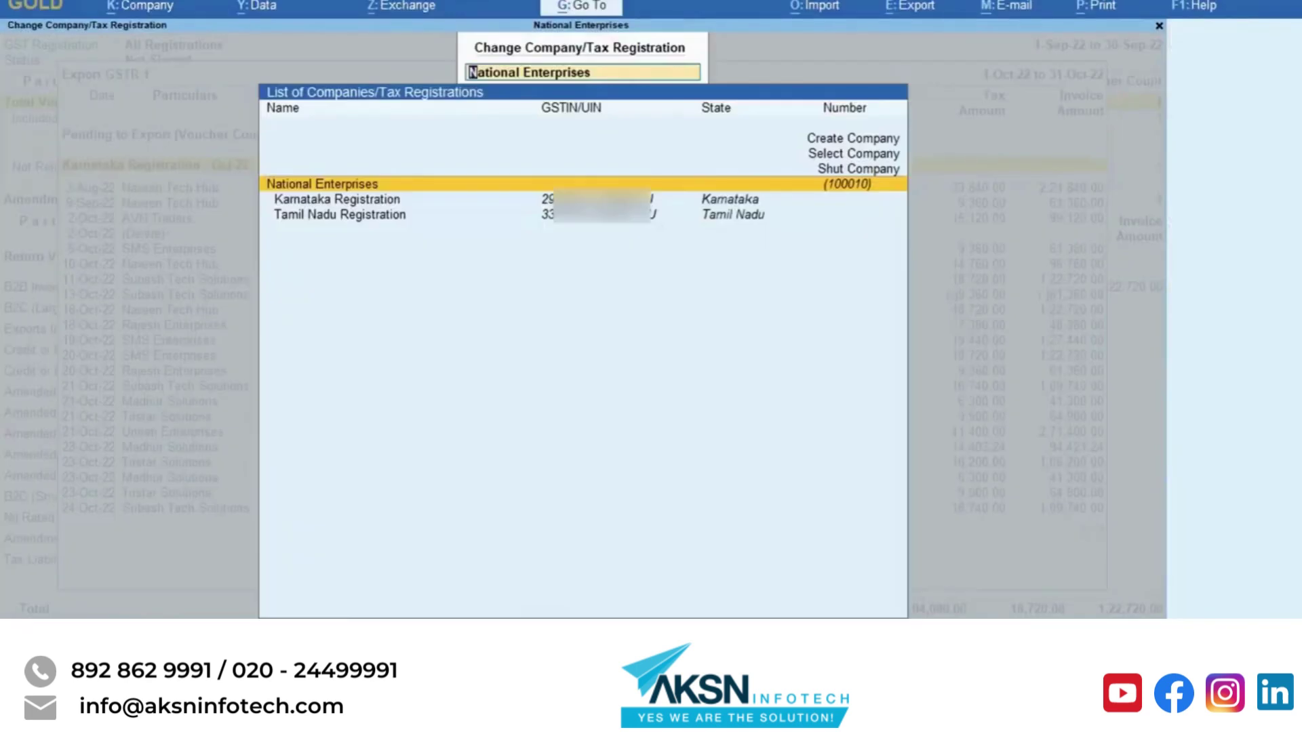
{"action": "key", "text": "Down"}
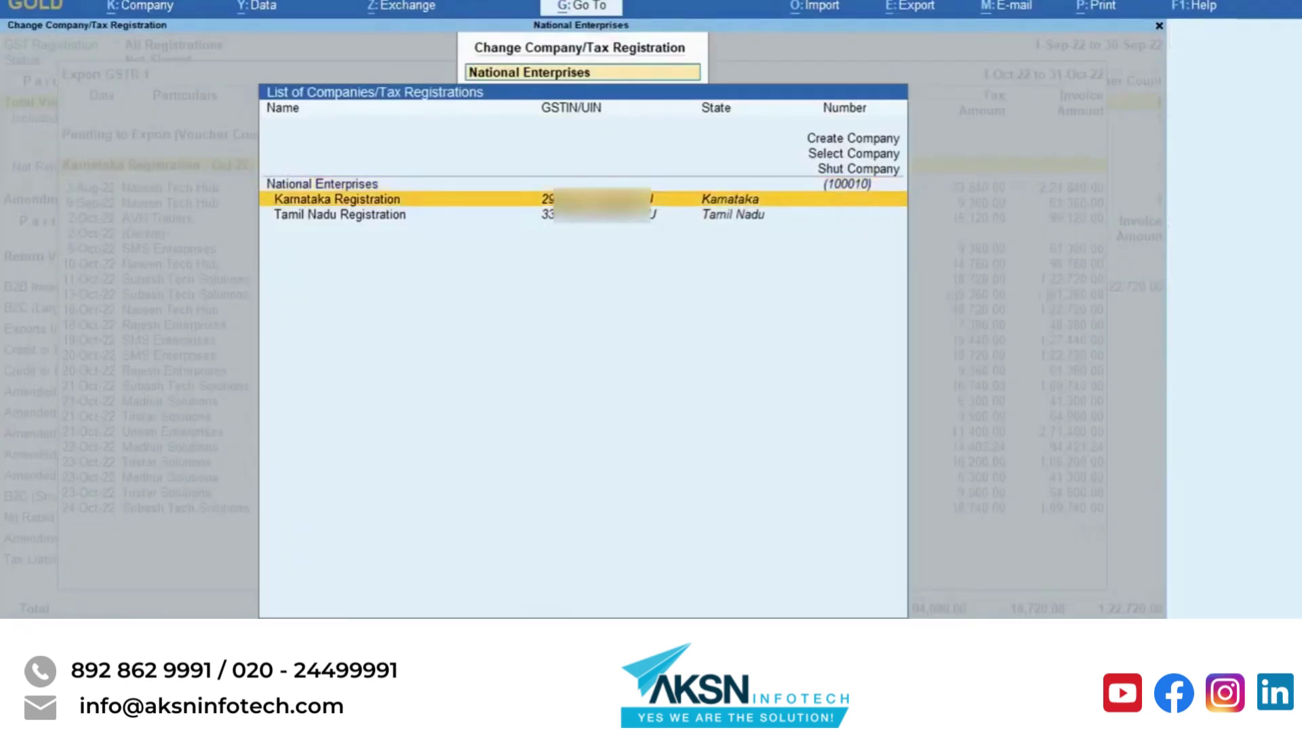
{"action": "key", "text": "Return"}
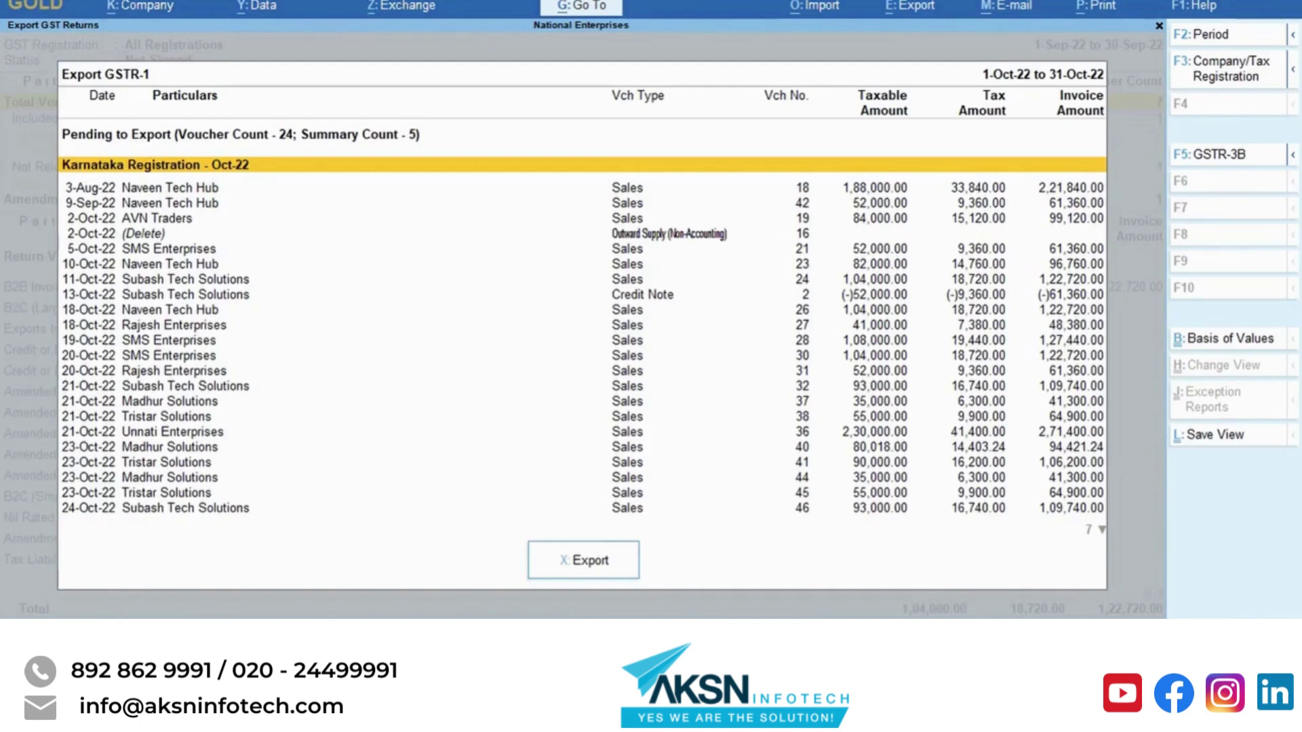
{"action": "key", "text": "Down"}
{"action": "key", "text": "Down"}
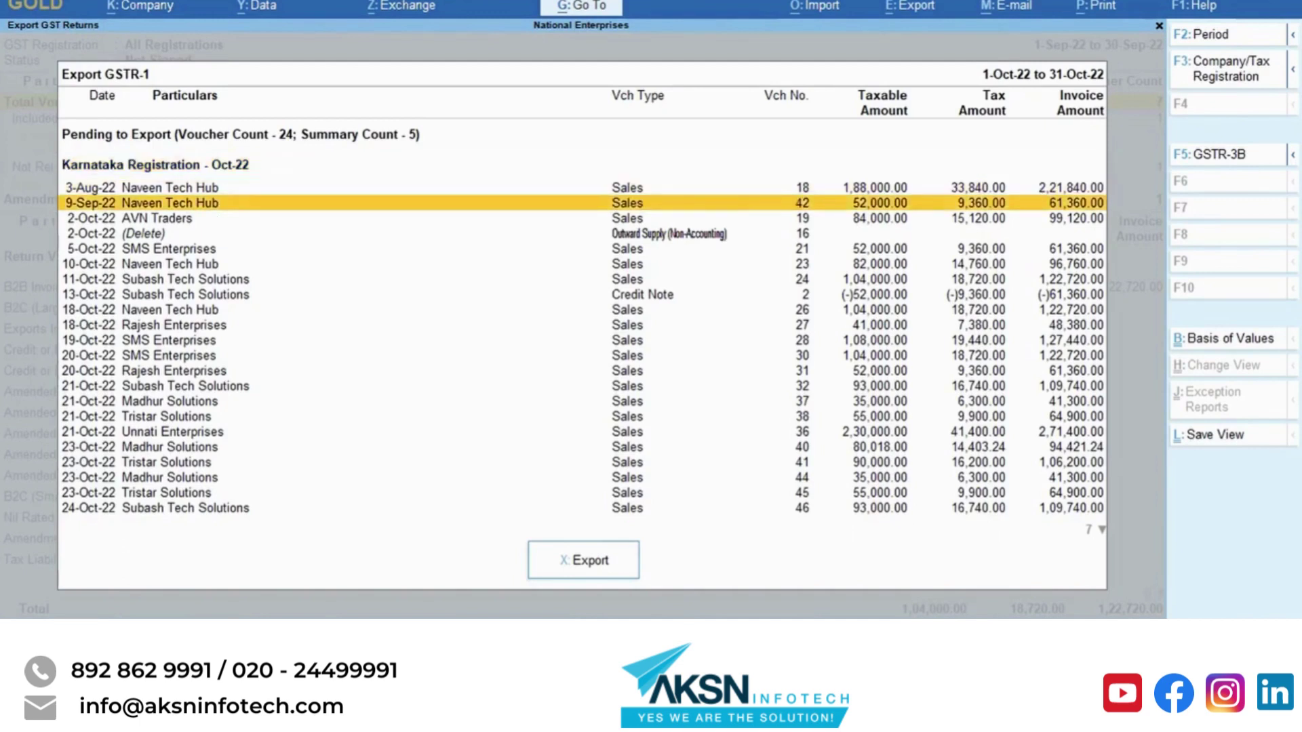
- Open the F12 Configuration dialog for the Export GSTR-1 list
{"action": "key", "text": "Up"}
{"action": "key", "text": "Up"}
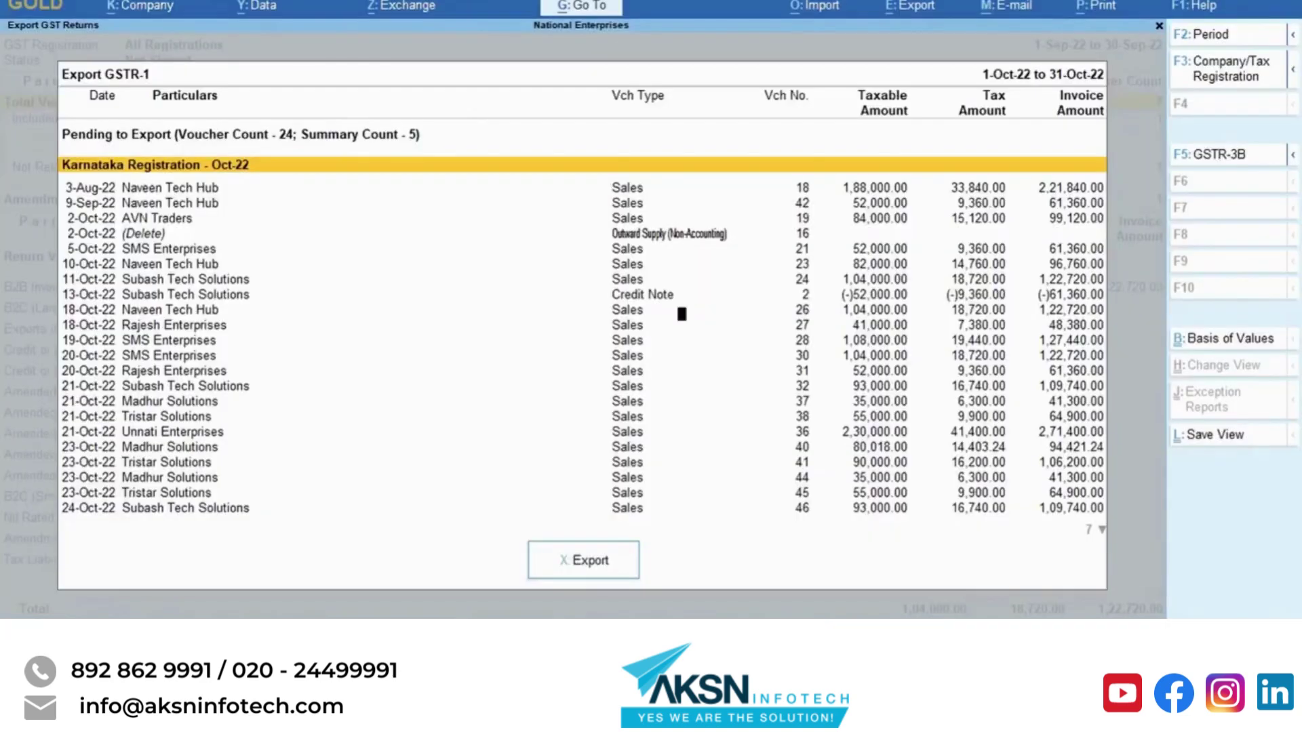
{"action": "key", "text": "F12"}
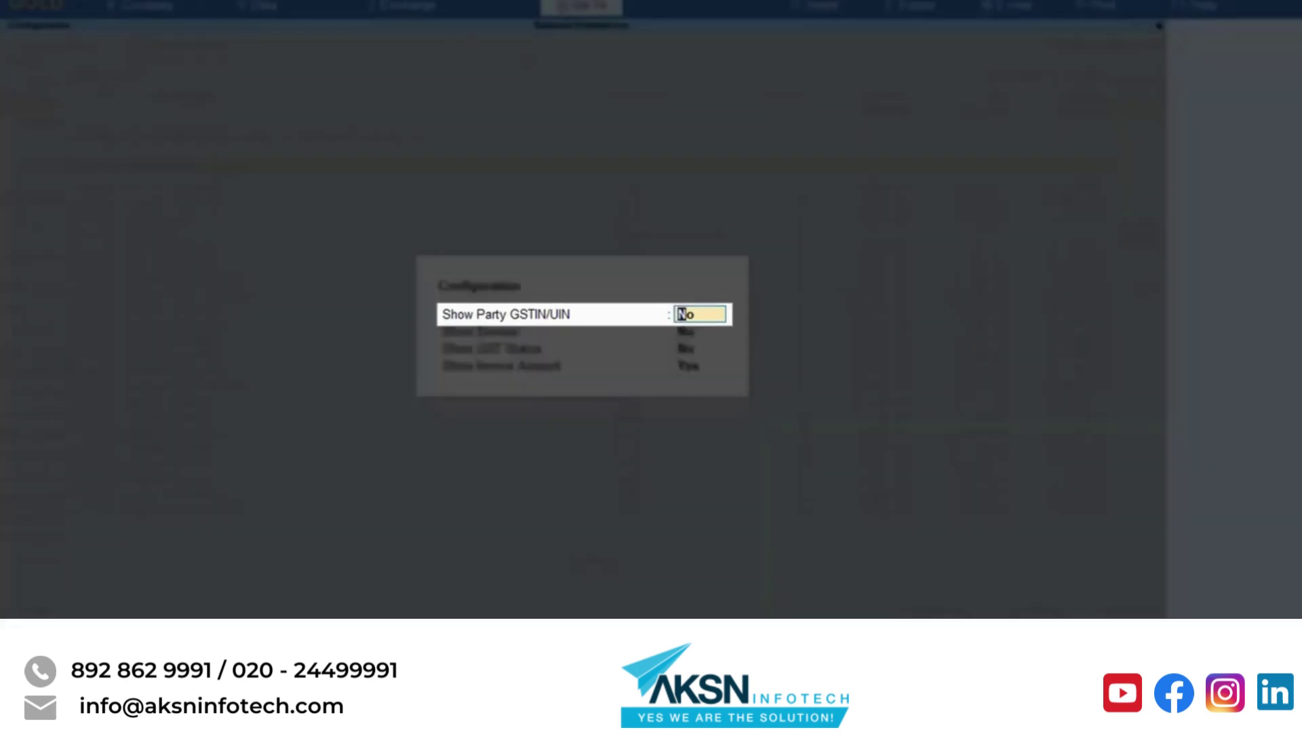
- Set Show Party GSTIN/UIN, Show Section and Show GST Status to Yes and apply
{"action": "type", "text": "Yes"}
{"action": "key", "text": "Return"}
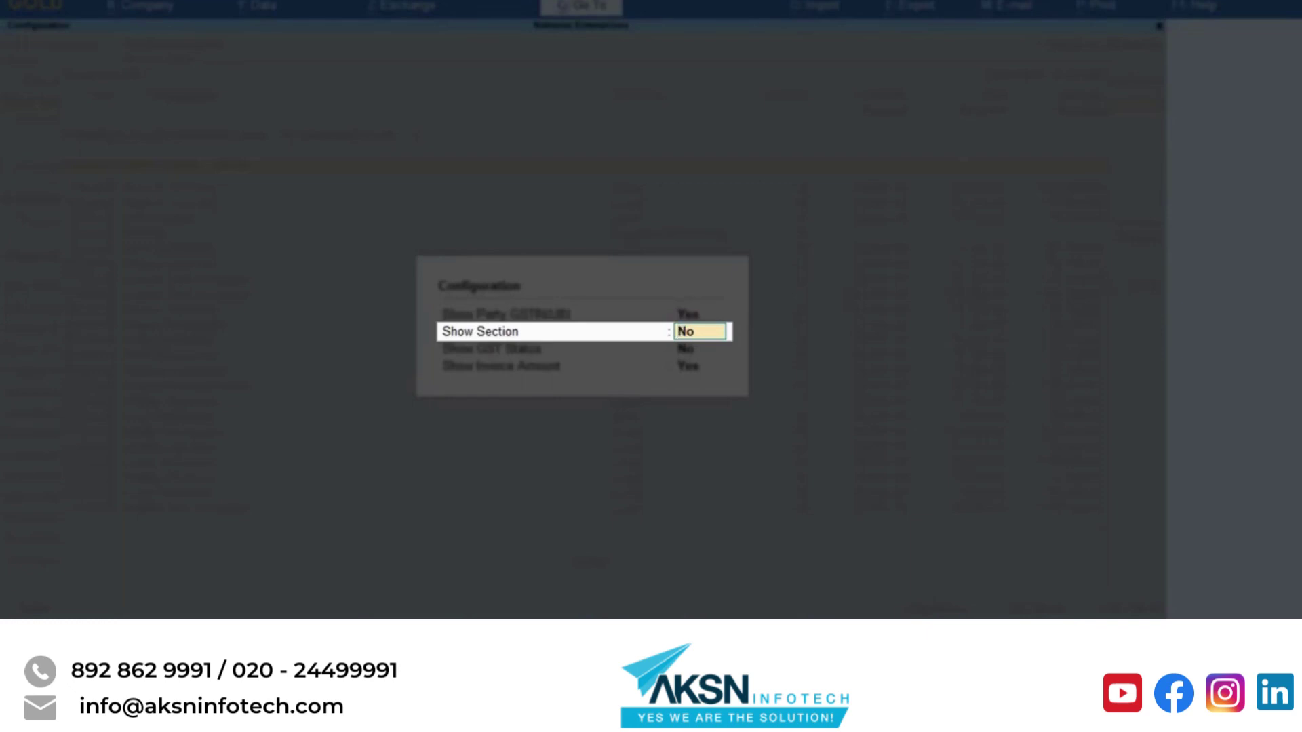
{"action": "type", "text": "Yes"}
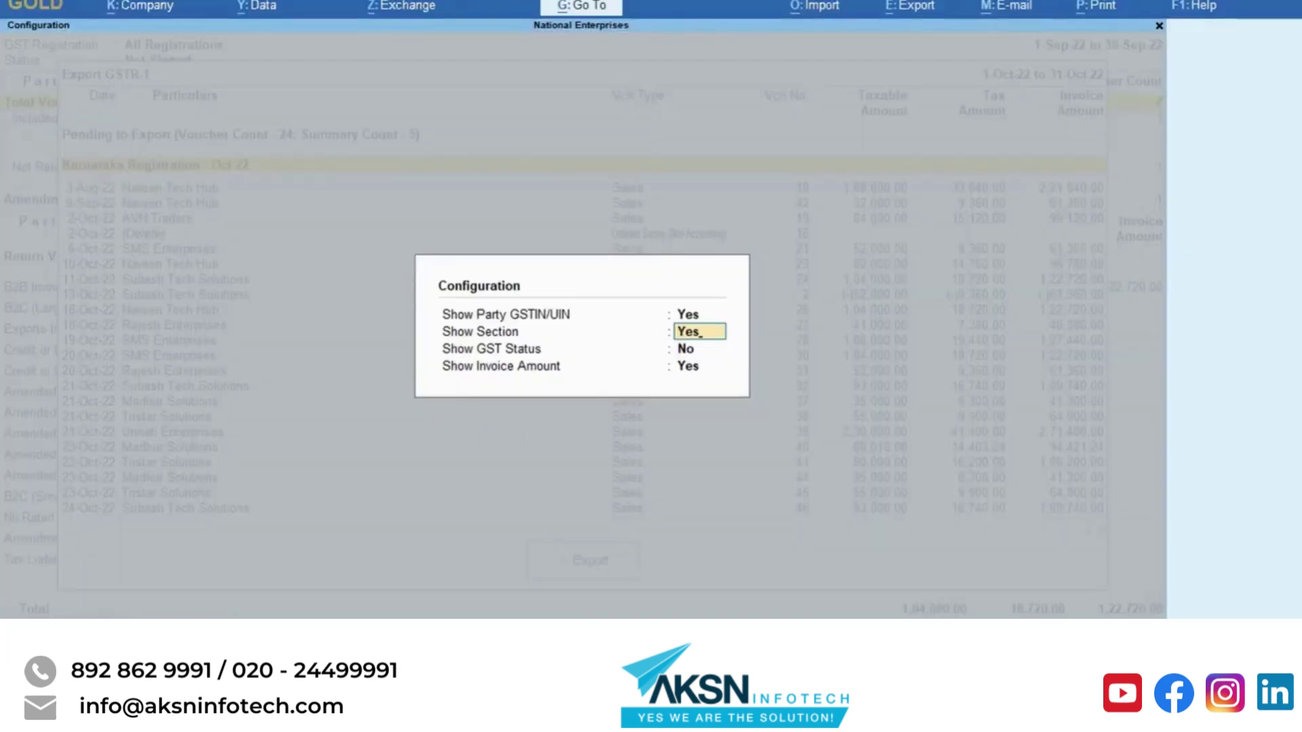
{"action": "key", "text": "Return"}
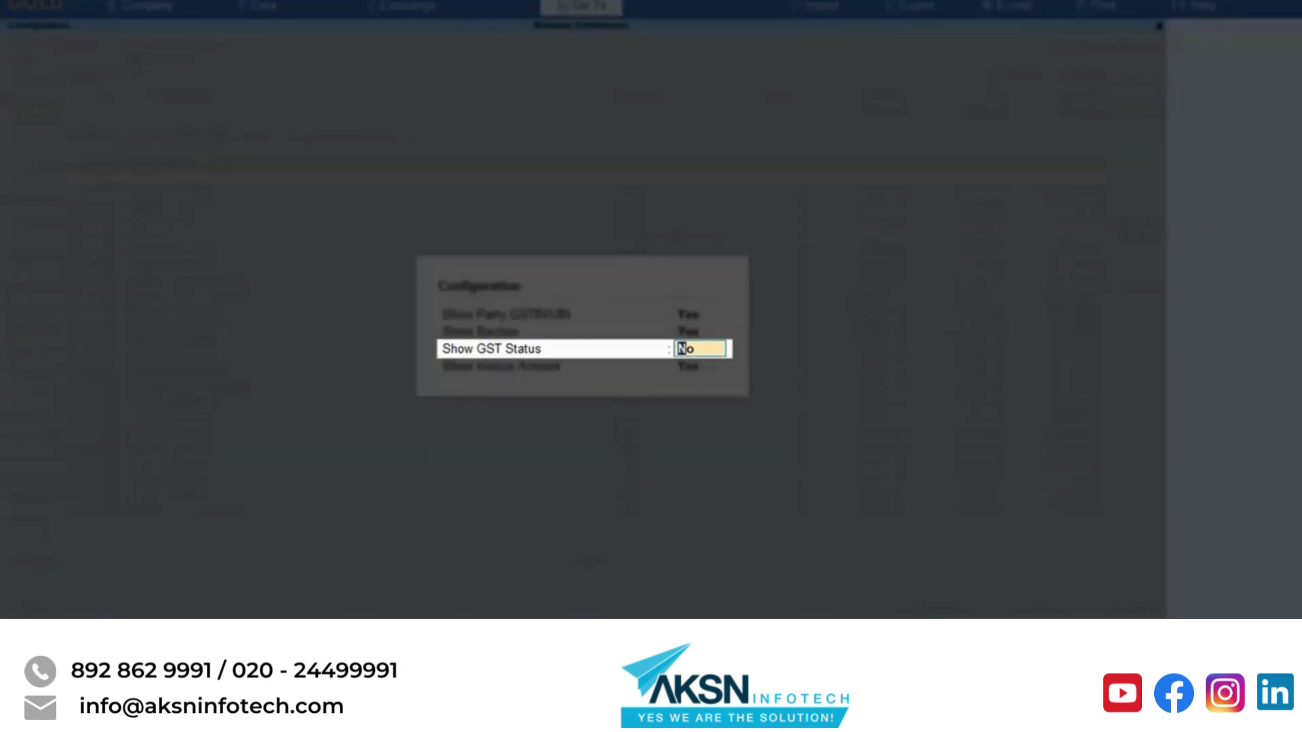
{"action": "type", "text": "Yes"}
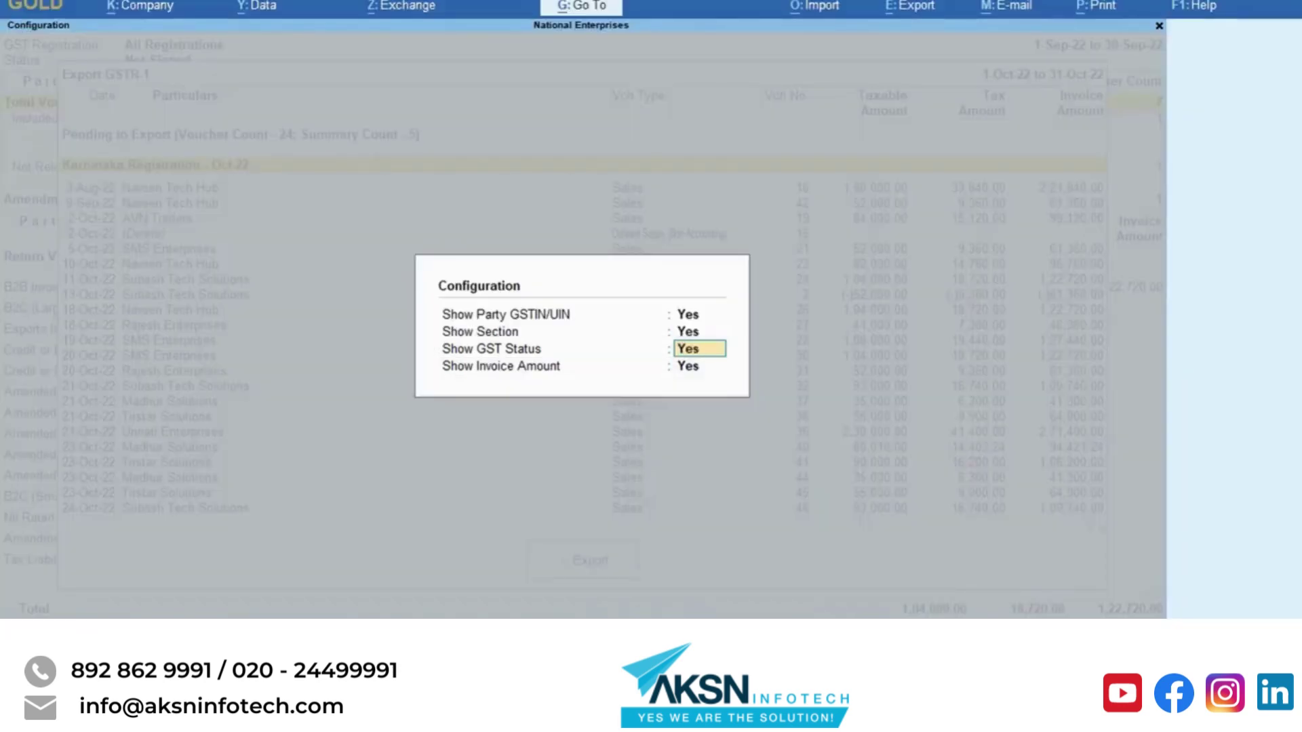
{"action": "key", "text": "Return"}
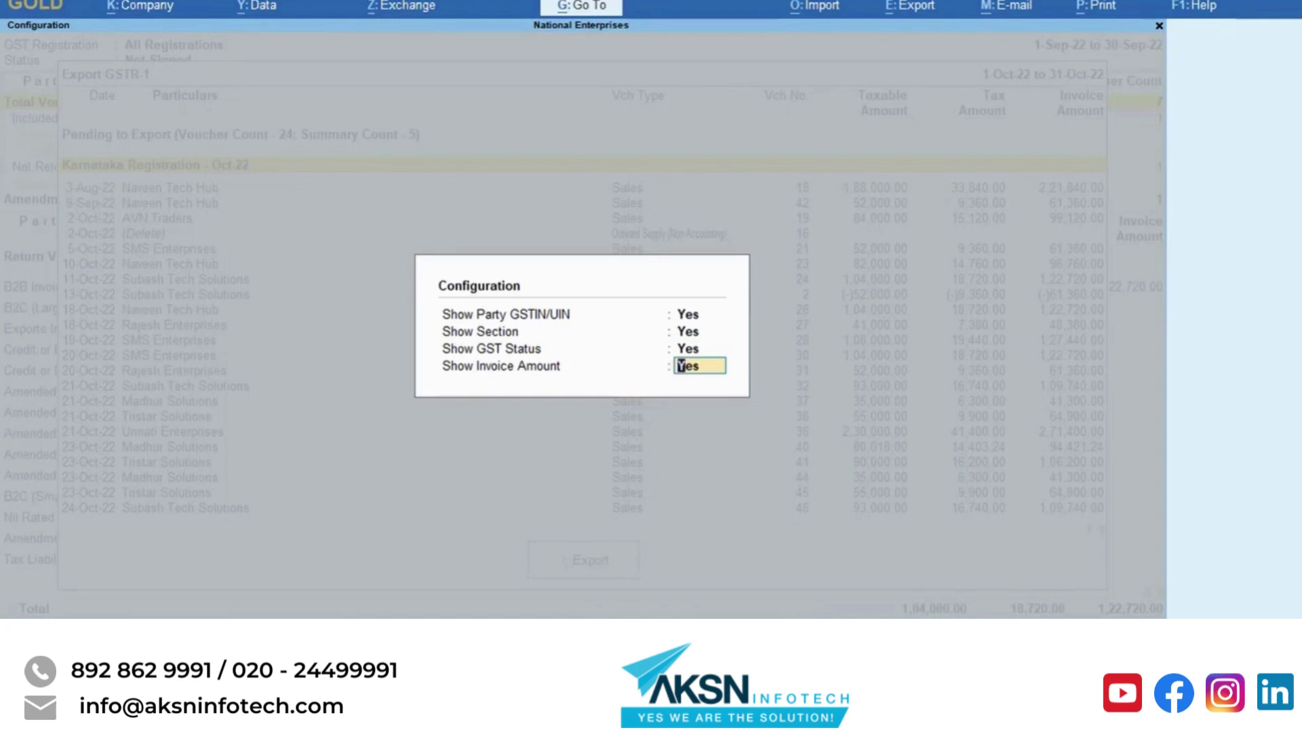
{"action": "key", "text": "Return"}
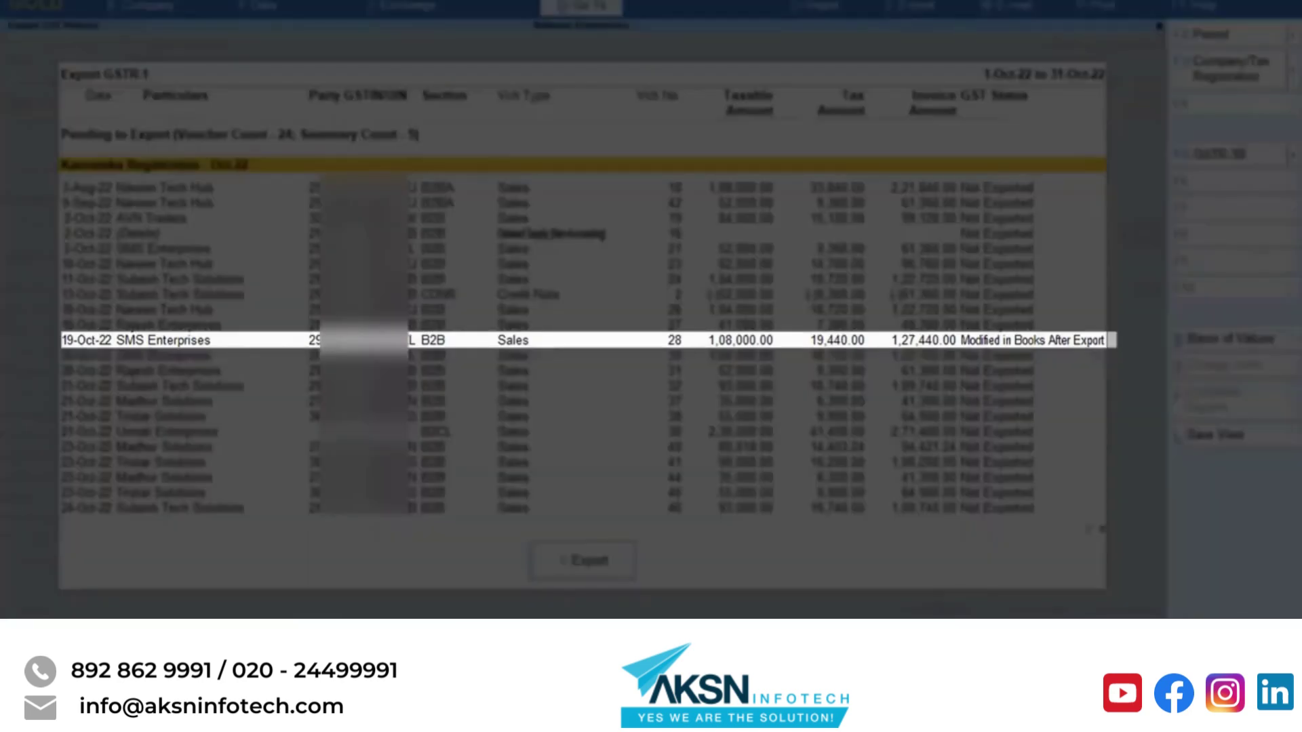
{"action": "key", "text": "Down"}
{"action": "key", "text": "Down"}
{"action": "key", "text": "Down"}
{"action": "key", "text": "Down"}
{"action": "key", "text": "Down"}
{"action": "key", "text": "Down"}
{"action": "key", "text": "Down"}
{"action": "key", "text": "Down"}
{"action": "key", "text": "Down"}
{"action": "key", "text": "Down"}
{"action": "key", "text": "Down"}
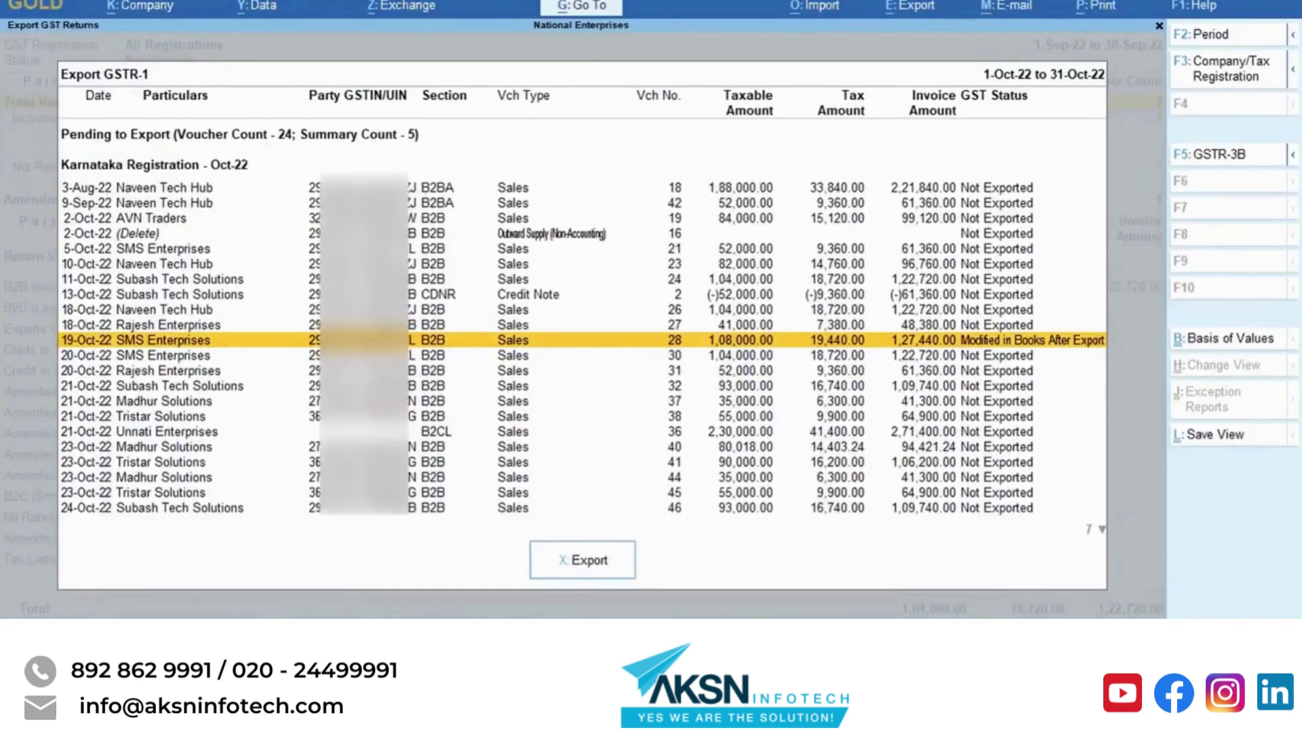
{"action": "key", "text": "Up"}
{"action": "key", "text": "Up"}
{"action": "key", "text": "Up"}
{"action": "key", "text": "Up"}
{"action": "key", "text": "Up"}
{"action": "key", "text": "Up"}
{"action": "key", "text": "Up"}
{"action": "key", "text": "Up"}
{"action": "key", "text": "Up"}
{"action": "key", "text": "Up"}
{"action": "key", "text": "Up"}
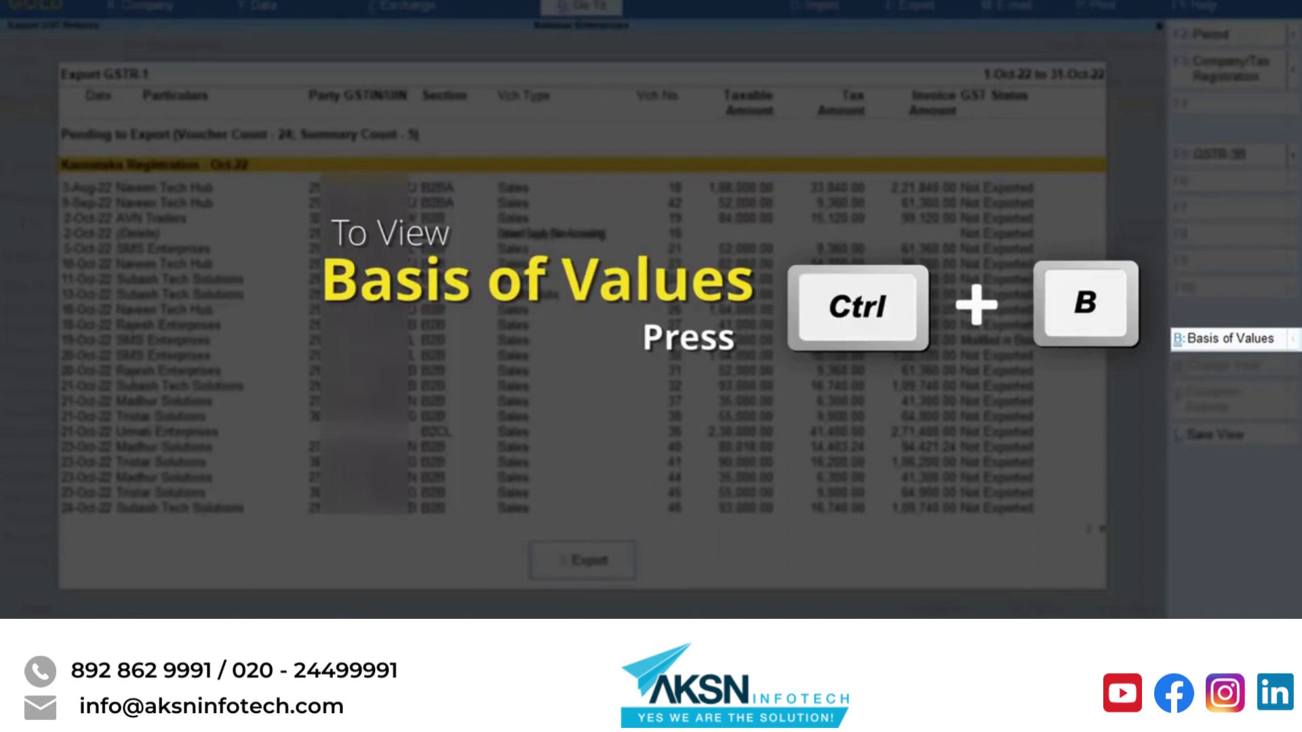
- Include GST-mismatched transactions, exclude the HSN Summary, and save the export configuration
{"action": "key", "text": "ctrl+b"}
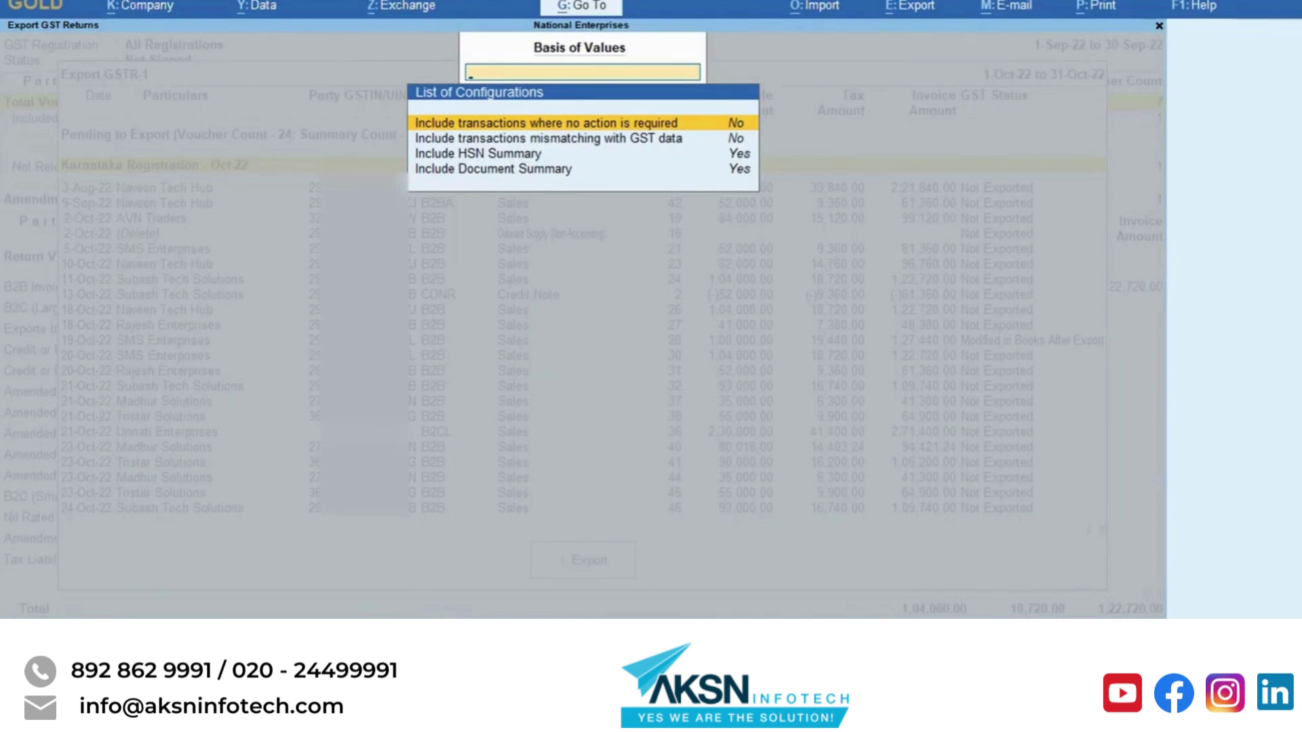
{"action": "key", "text": "Down"}
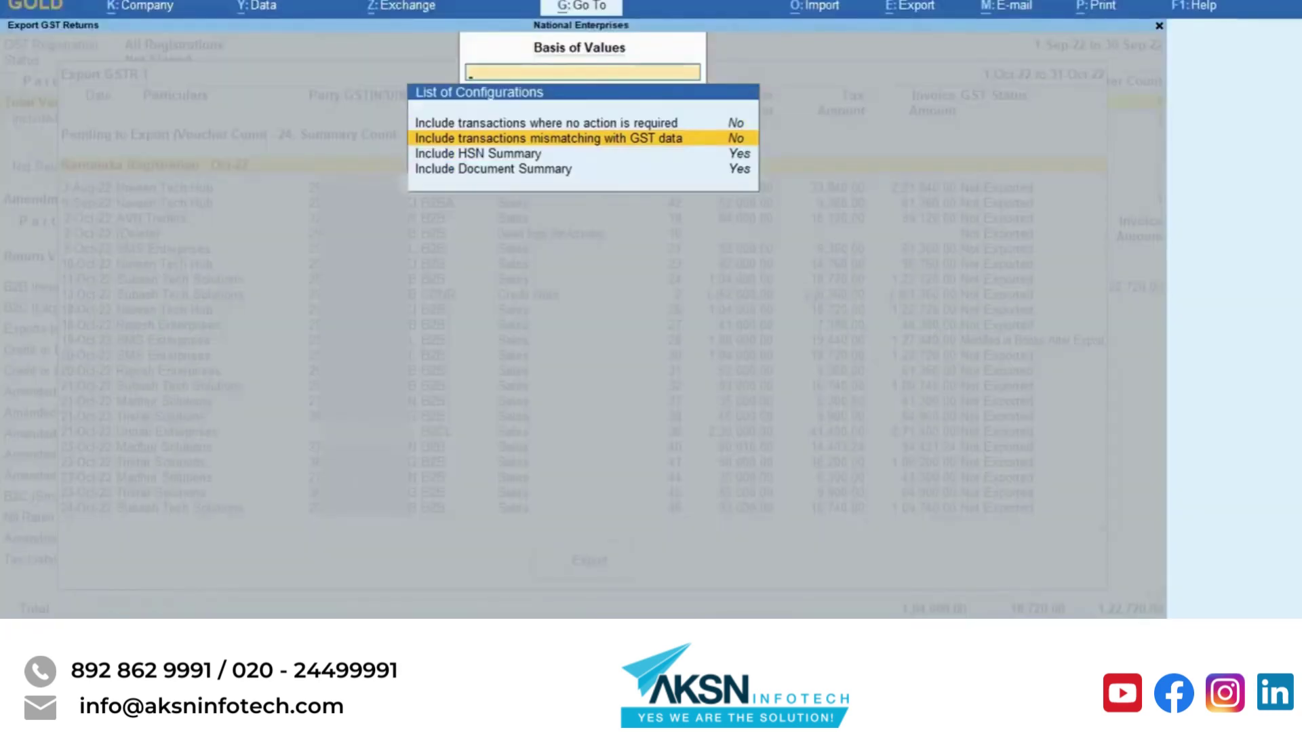
{"action": "key", "text": "Return"}
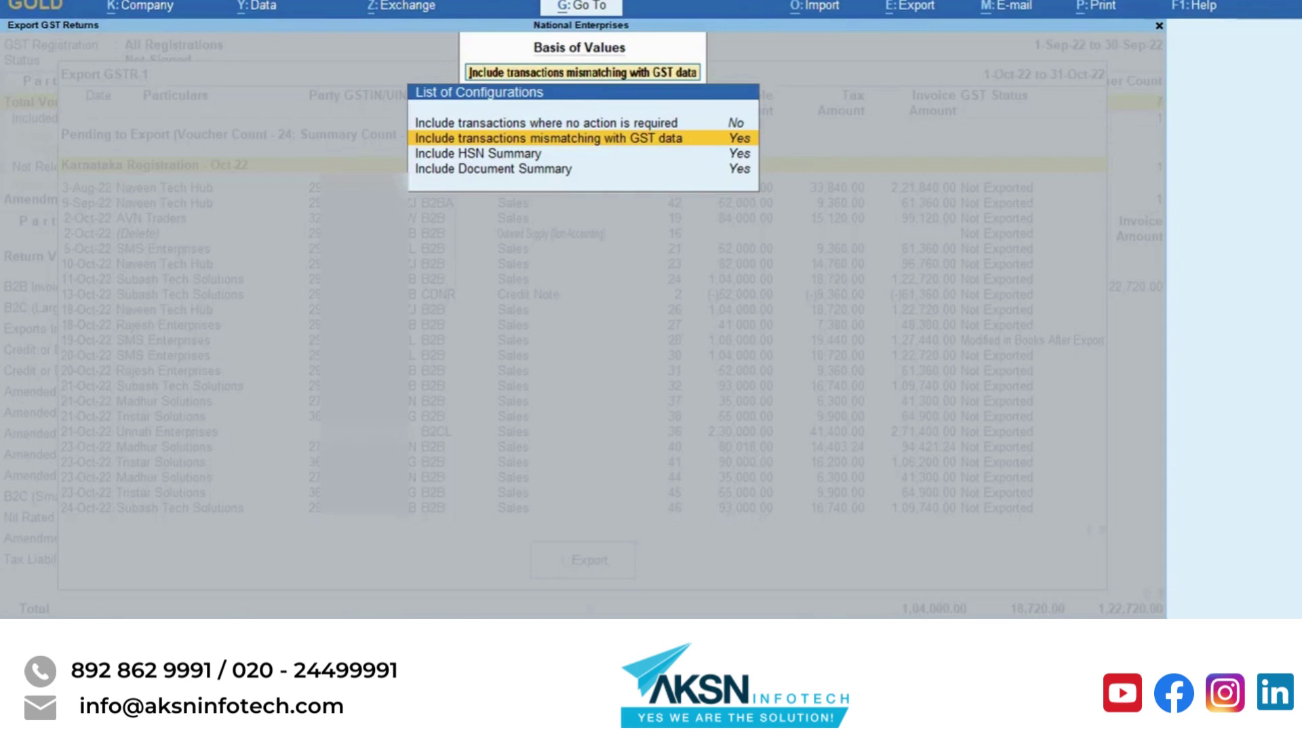
{"action": "key", "text": "Down"}
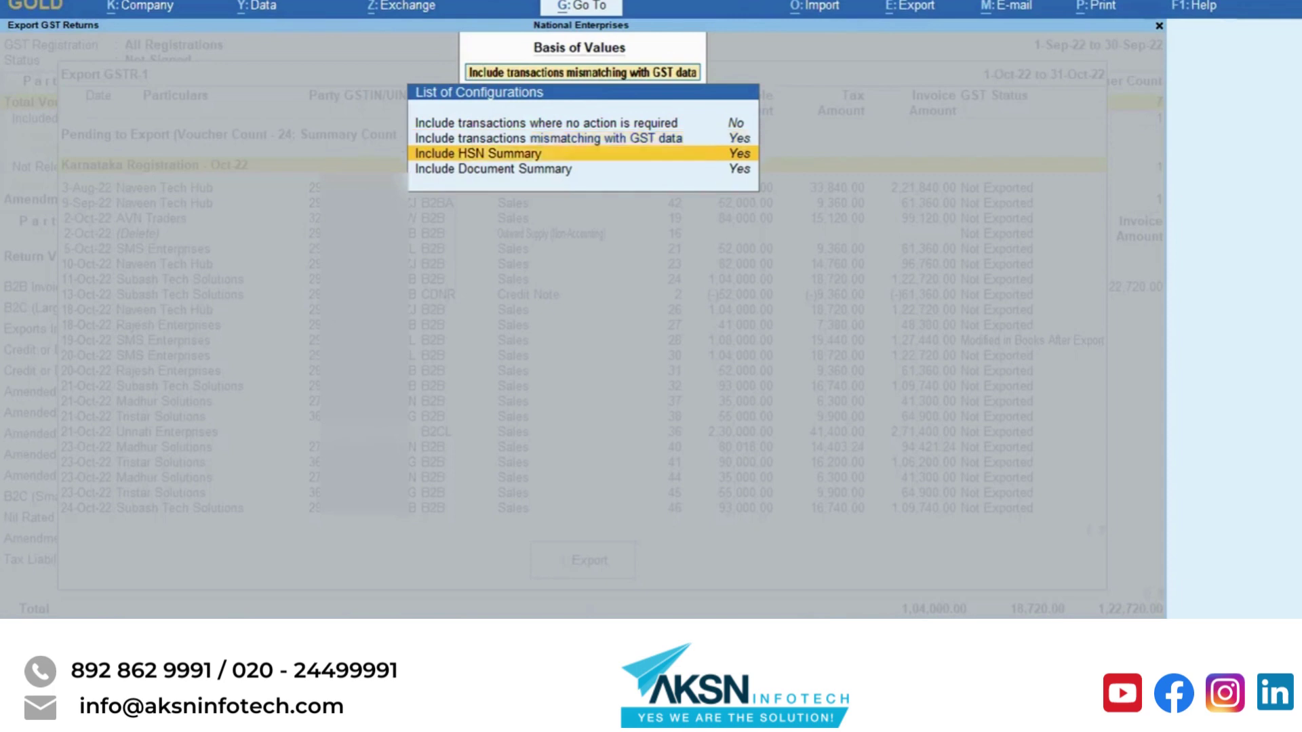
{"action": "key", "text": "n"}
{"action": "key", "text": "n"}
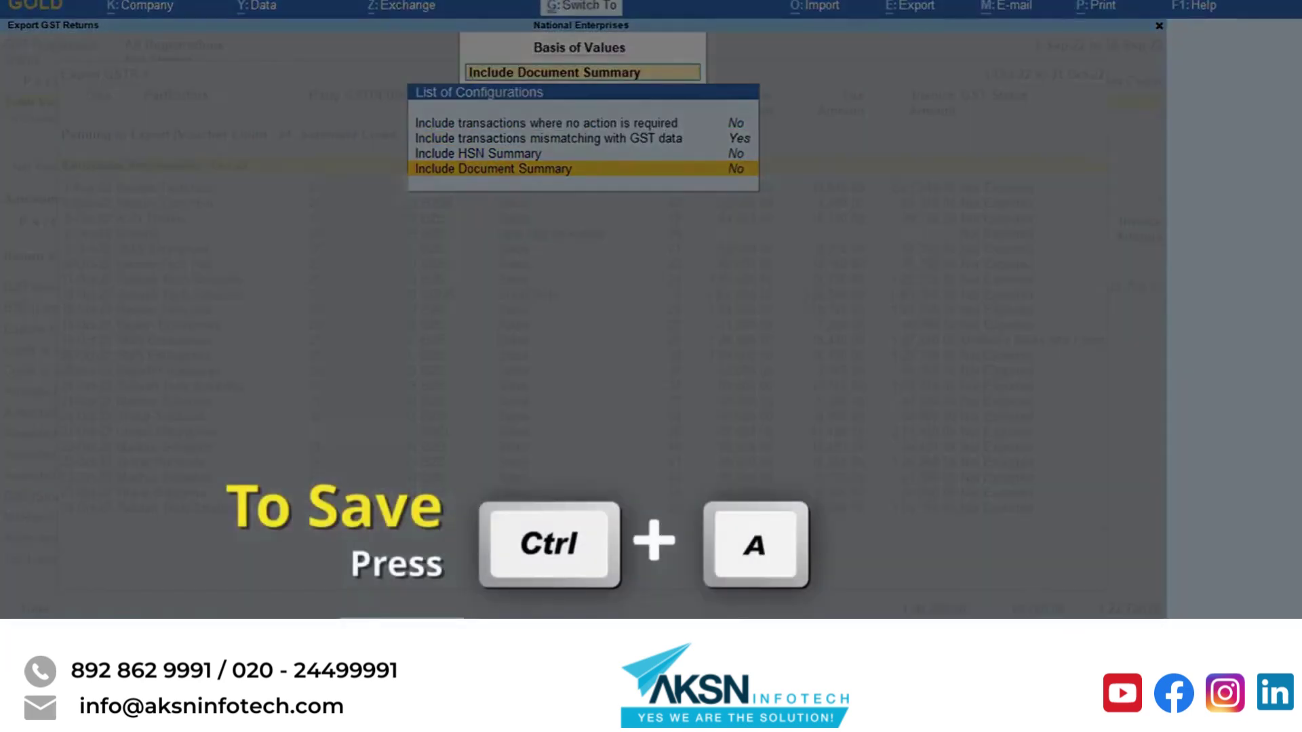
{"action": "key", "text": "ctrl+a"}
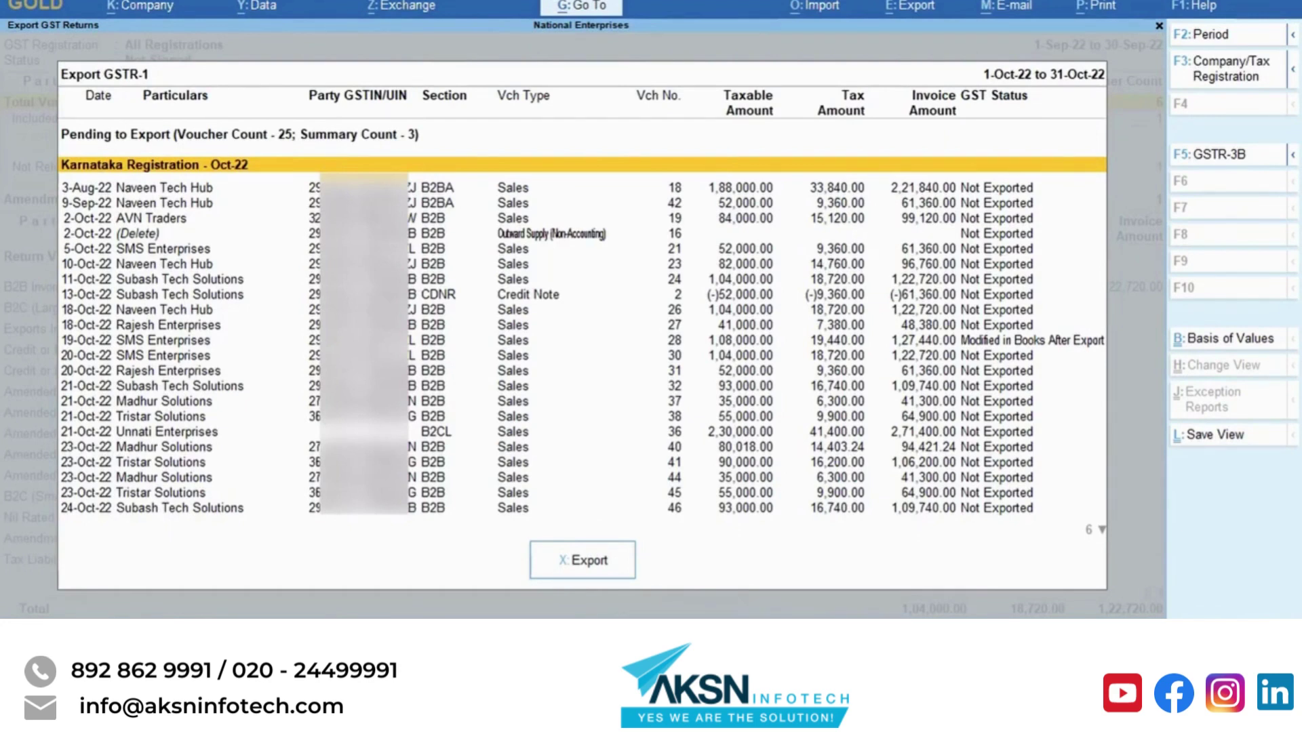
- Mark the 3-Aug, 9-Sep, 2-Oct and 11-Oct vouchers plus the 13-Oct-22 credit note
{"action": "left_click", "coordinate": [162, 187]}
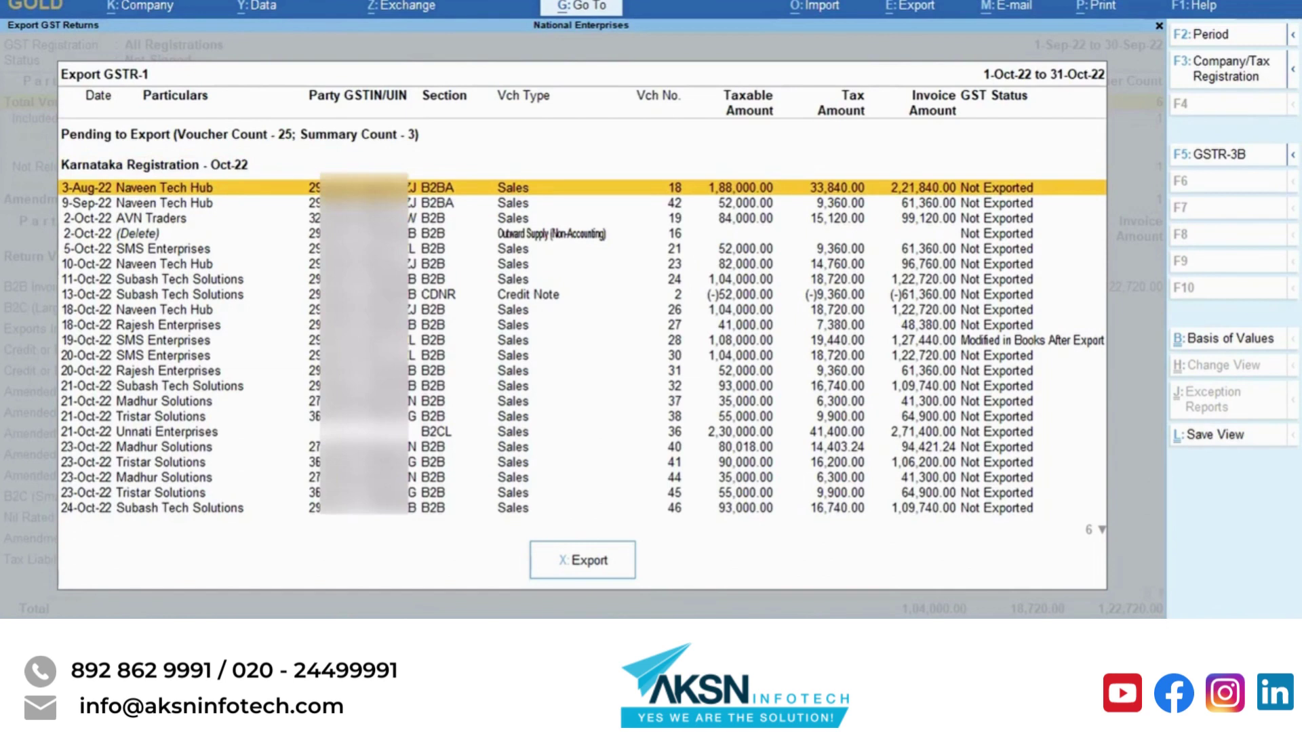
{"action": "key", "text": "space"}
{"action": "key", "text": "space"}
{"action": "key", "text": "Down"}
{"action": "key", "text": "space"}
{"action": "key", "text": "Down"}
{"action": "key", "text": "Down"}
{"action": "key", "text": "space"}
{"action": "key", "text": "space"}
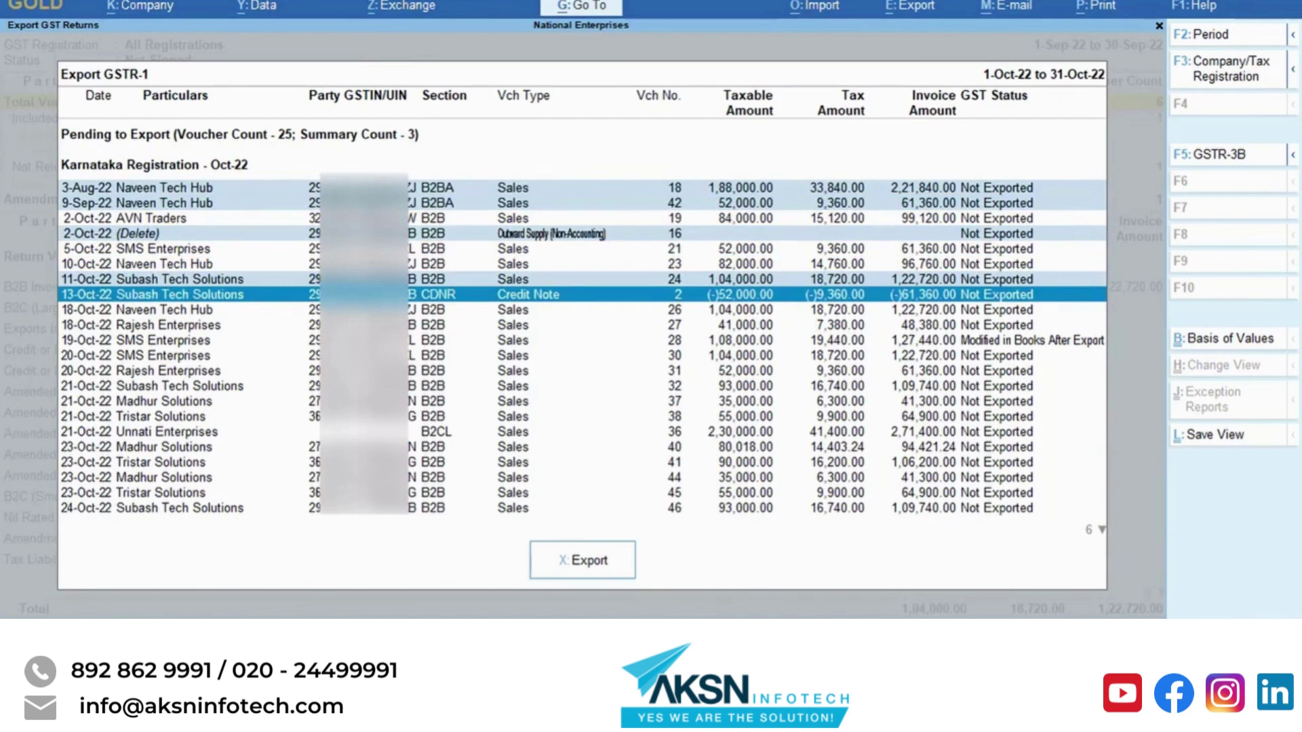
{"action": "key", "text": "Down"}
{"action": "key", "text": "Down"}
{"action": "key", "text": "Down"}
{"action": "key", "text": "Down"}
{"action": "key", "text": "Down"}
{"action": "key", "text": "Down"}
{"action": "key", "text": "Down"}
{"action": "key", "text": "Down"}
{"action": "key", "text": "Down"}
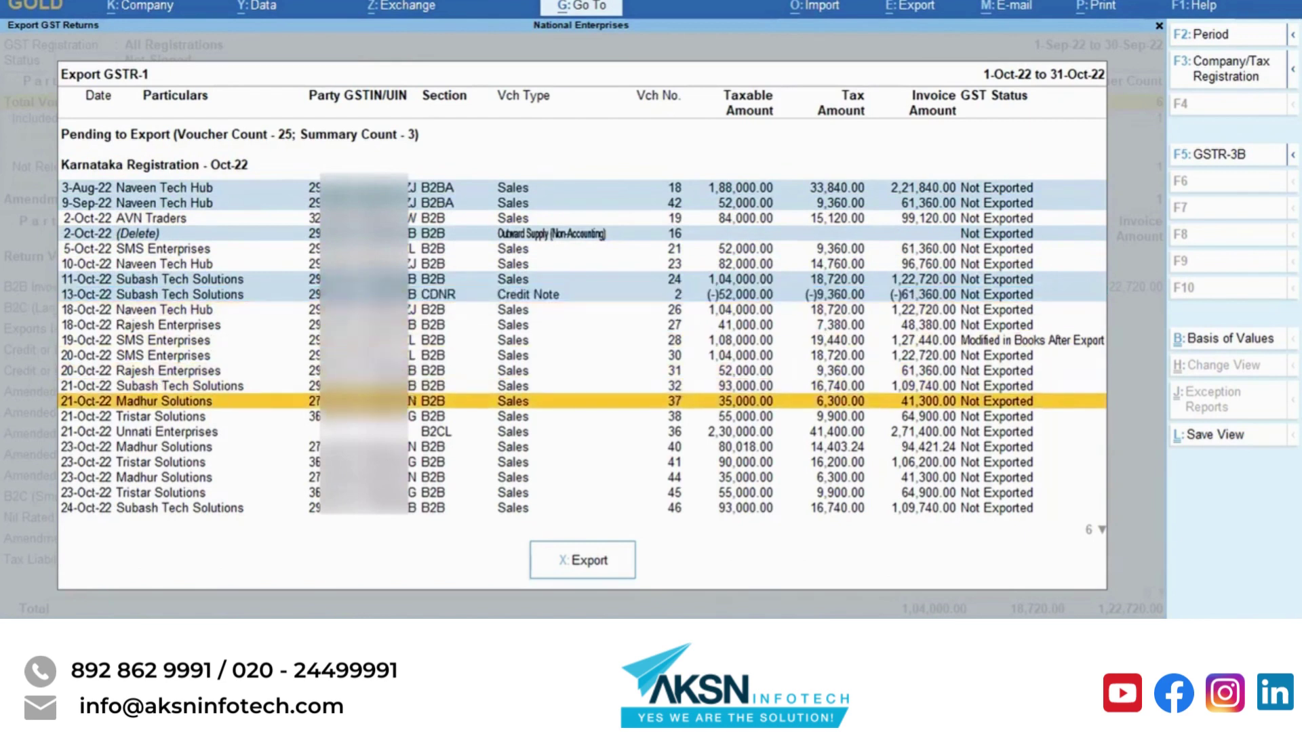
{"action": "key", "text": "space"}
- Mark the 21-Oct-22 Unnati voucher and 23-Oct-22 Madhur and Tristar vouchers 41, 44, 45
{"action": "key", "text": "Down"}
{"action": "key", "text": "space"}
{"action": "key", "text": "Down"}
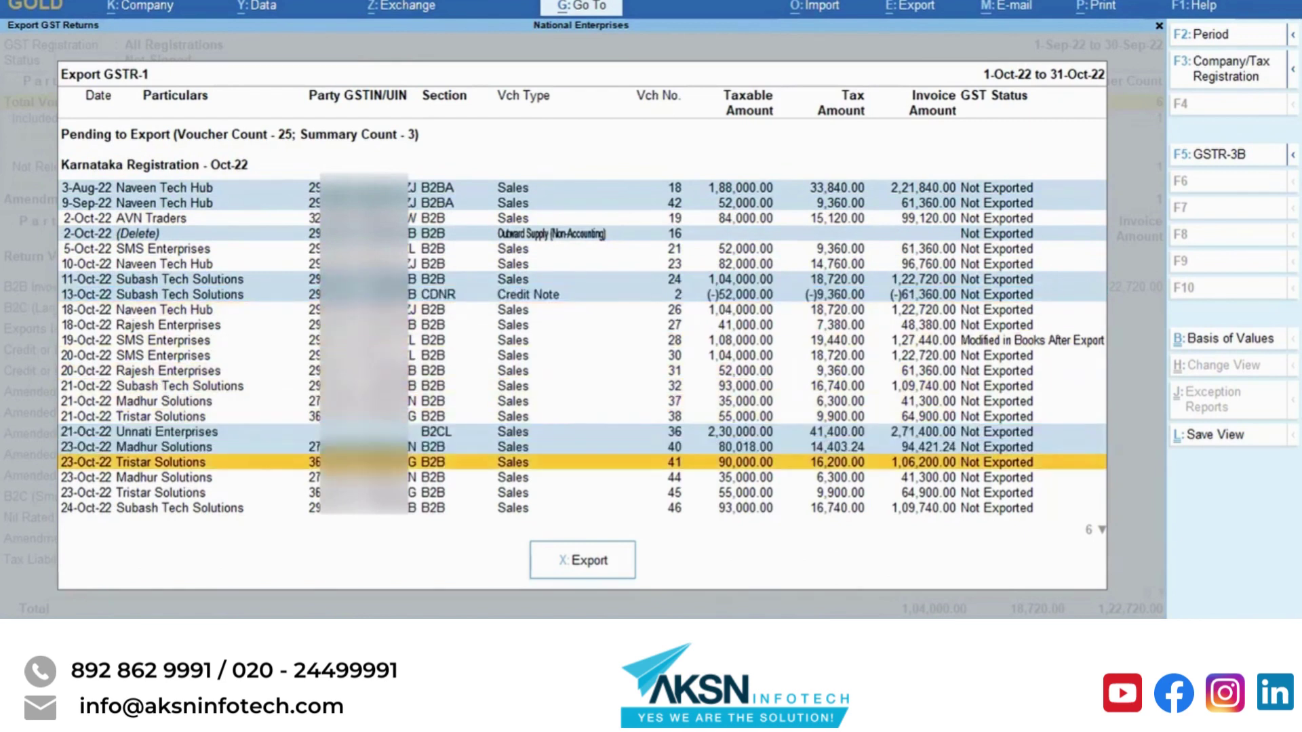
{"action": "key", "text": "space"}
{"action": "key", "text": "Down"}
{"action": "key", "text": "space"}
{"action": "key", "text": "Down"}
{"action": "key", "text": "space"}
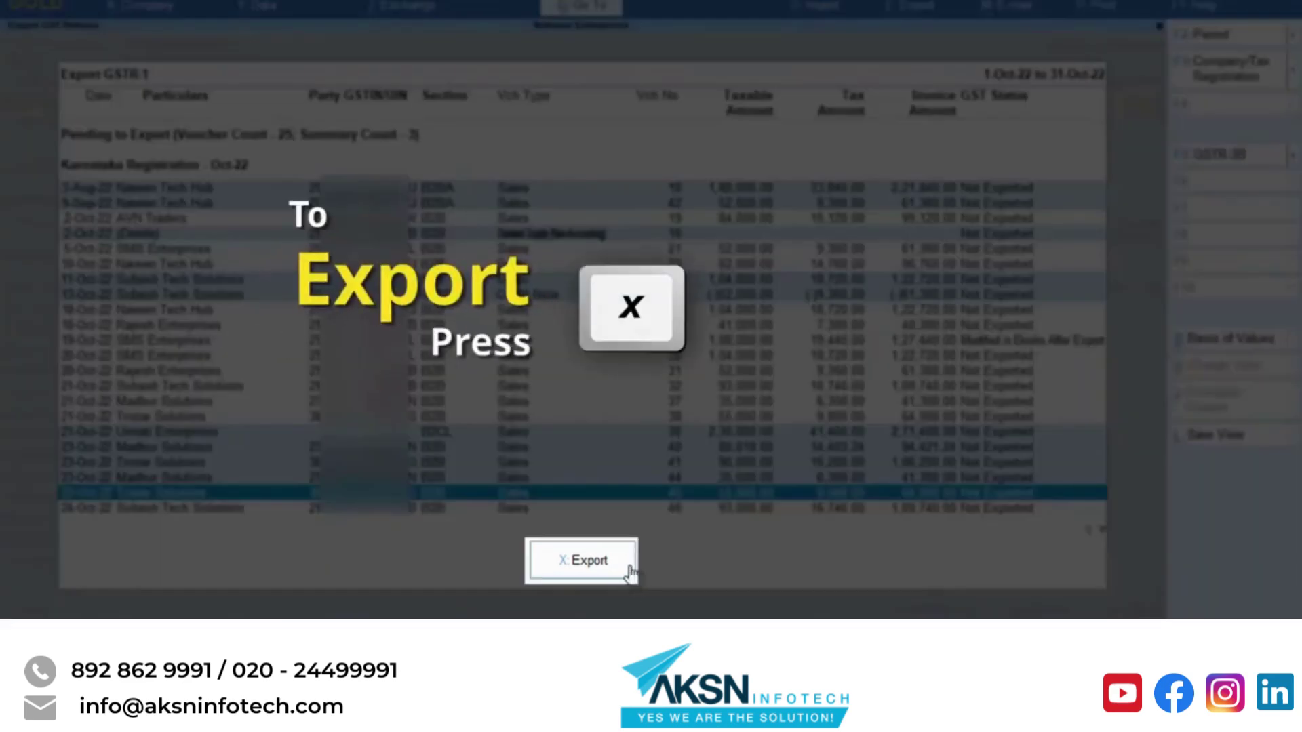
- Start the export with folder path D:\export and file format JSON (Data Interchange)
{"action": "left_click", "coordinate": [625, 570]}
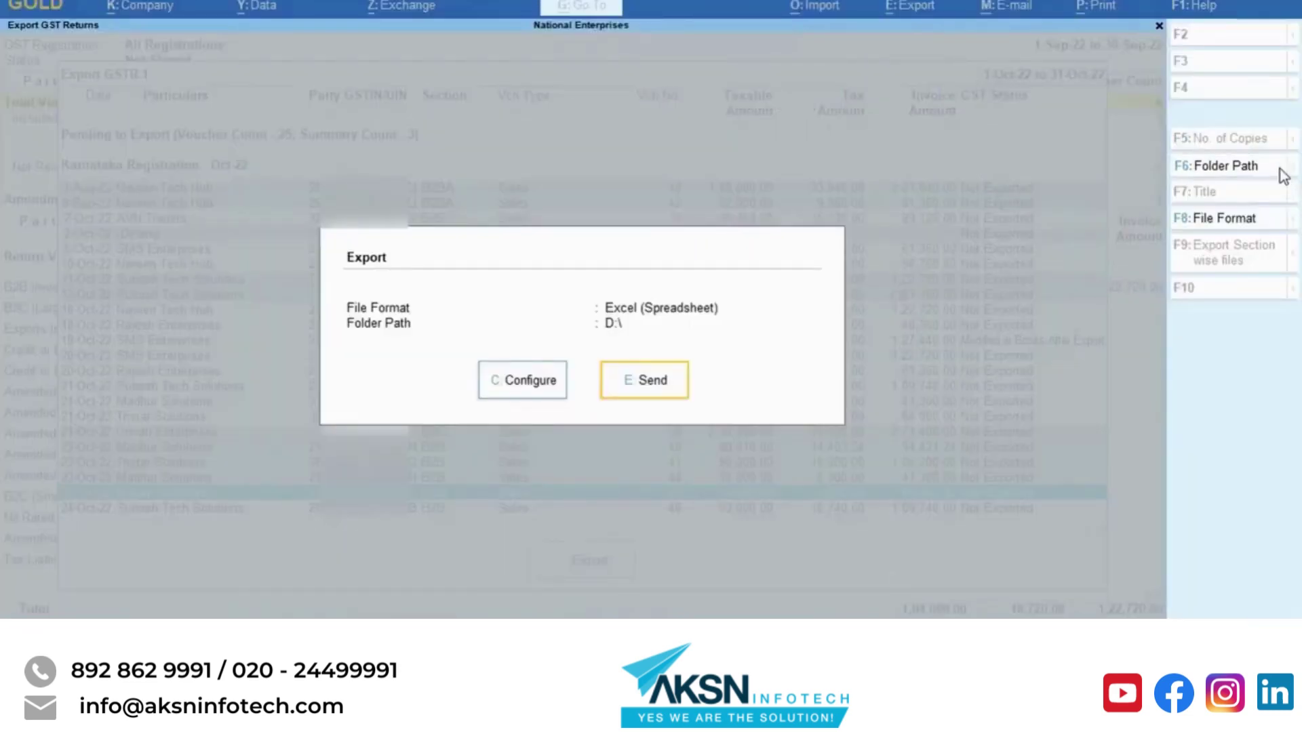
{"action": "left_click", "coordinate": [1282, 174]}
{"action": "key", "text": "Down"}
{"action": "key", "text": "Down"}
{"action": "key", "text": "Down"}
{"action": "key", "text": "Down"}
{"action": "key", "text": "Down"}
{"action": "key", "text": "Down"}
{"action": "key", "text": "Down"}
{"action": "key", "text": "Down"}
{"action": "key", "text": "Down"}
{"action": "key", "text": "Down"}
{"action": "key", "text": "Down"}
{"action": "key", "text": "Down"}
{"action": "key", "text": "Down"}
{"action": "key", "text": "Down"}
{"action": "key", "text": "Down"}
{"action": "key", "text": "Down"}
{"action": "key", "text": "Down"}
{"action": "key", "text": "Down"}
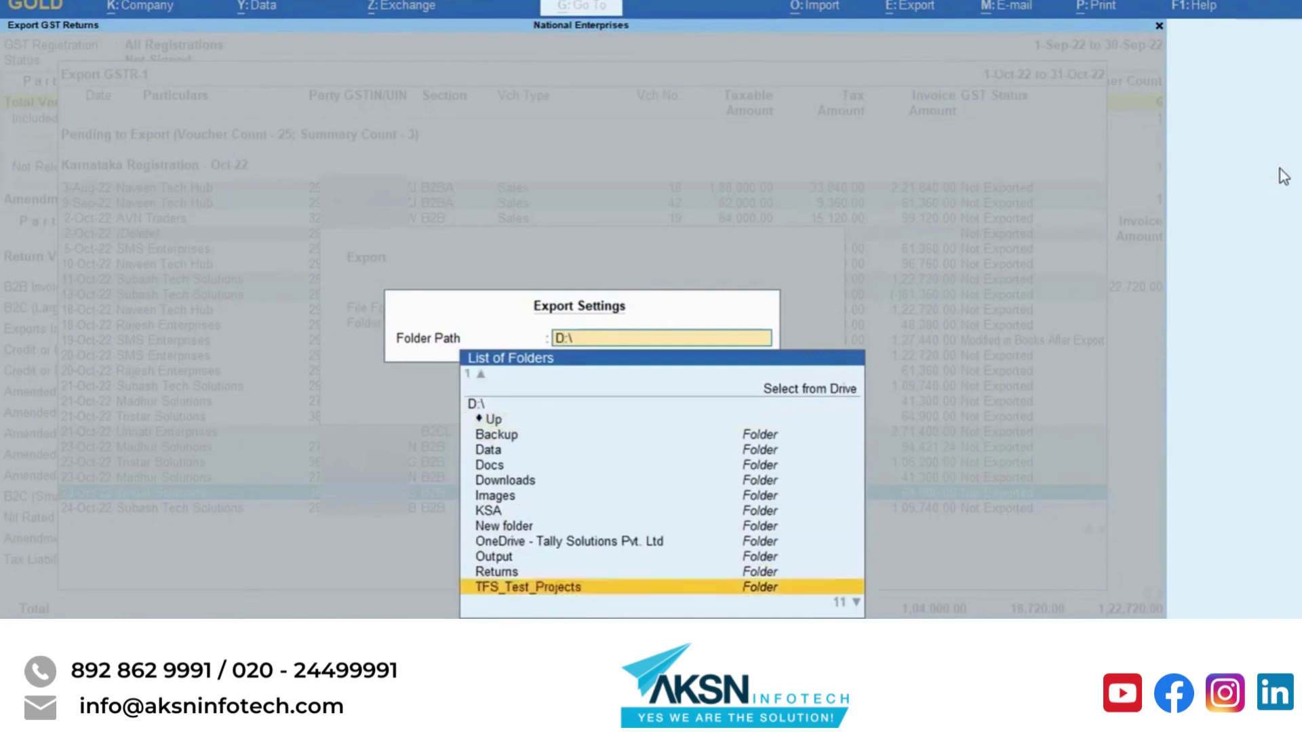
{"action": "key", "text": "Down"}
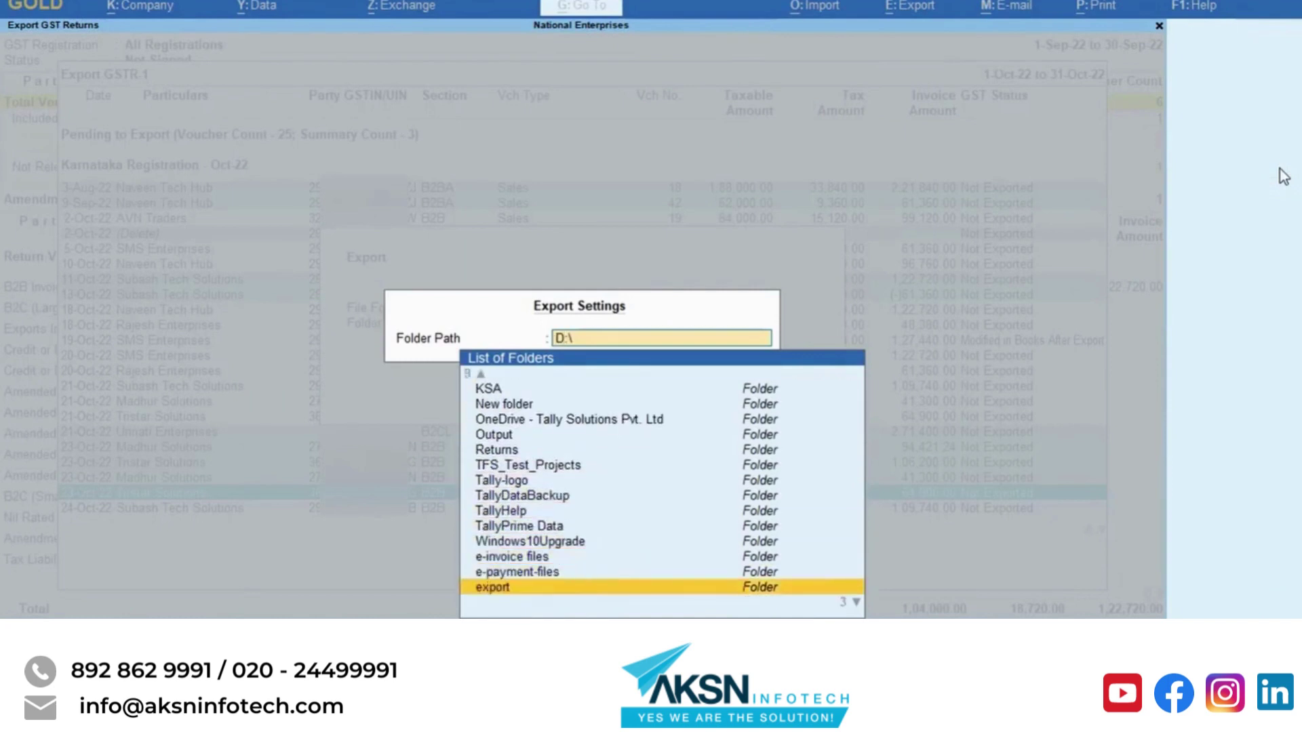
{"action": "key", "text": "Return"}
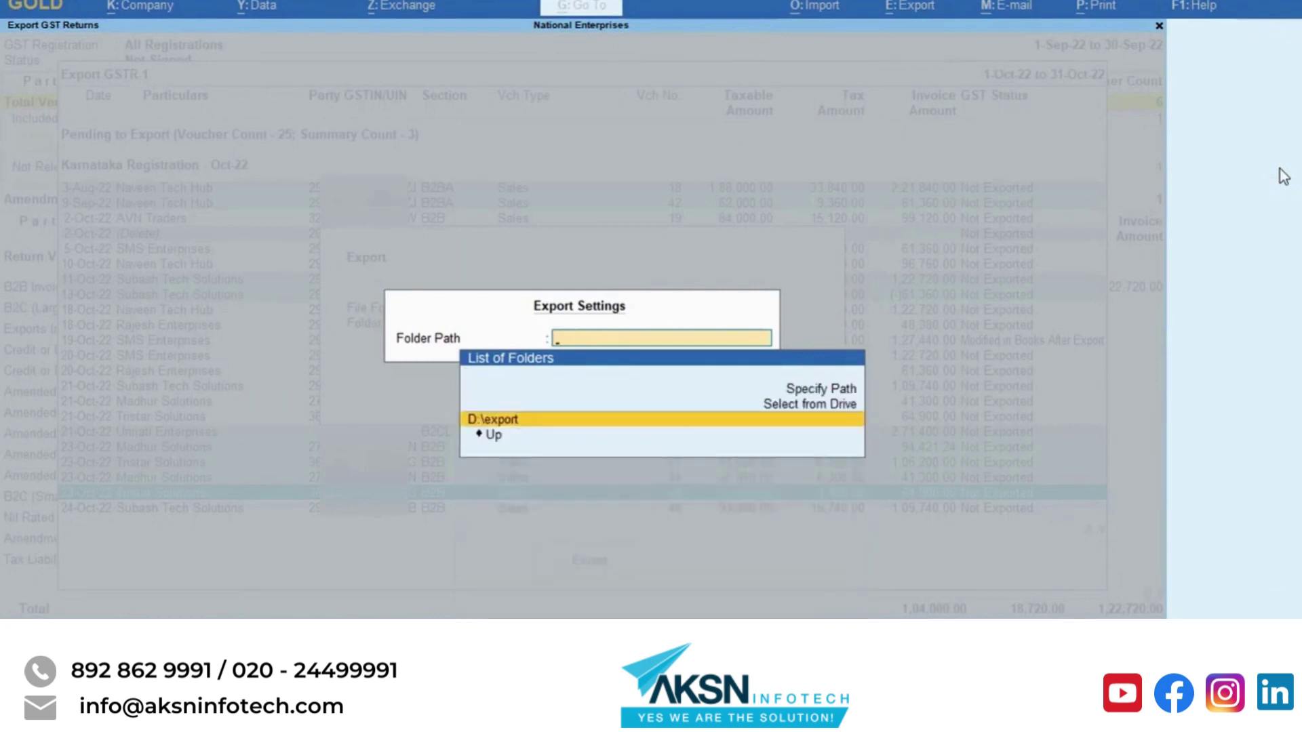
{"action": "key", "text": "Return"}
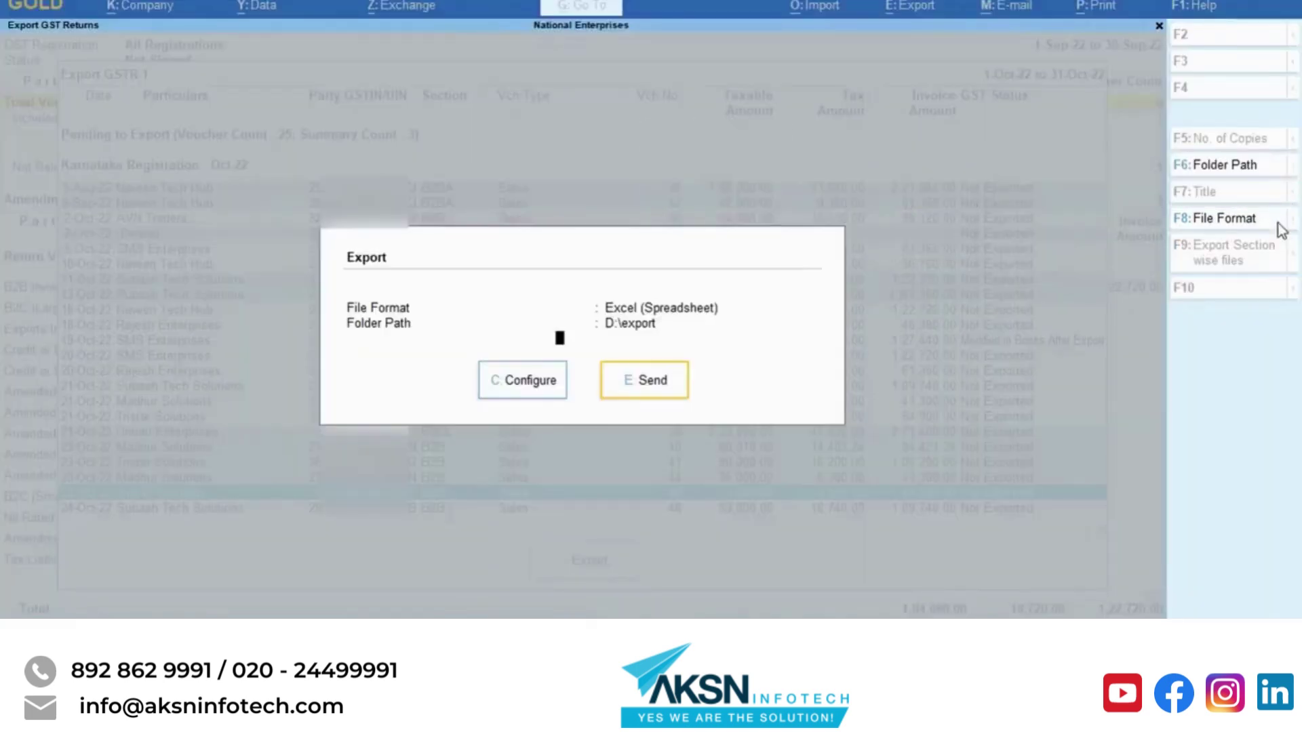
{"action": "left_click", "coordinate": [1282, 229]}
{"action": "key", "text": "Down"}
{"action": "key", "text": "Return"}
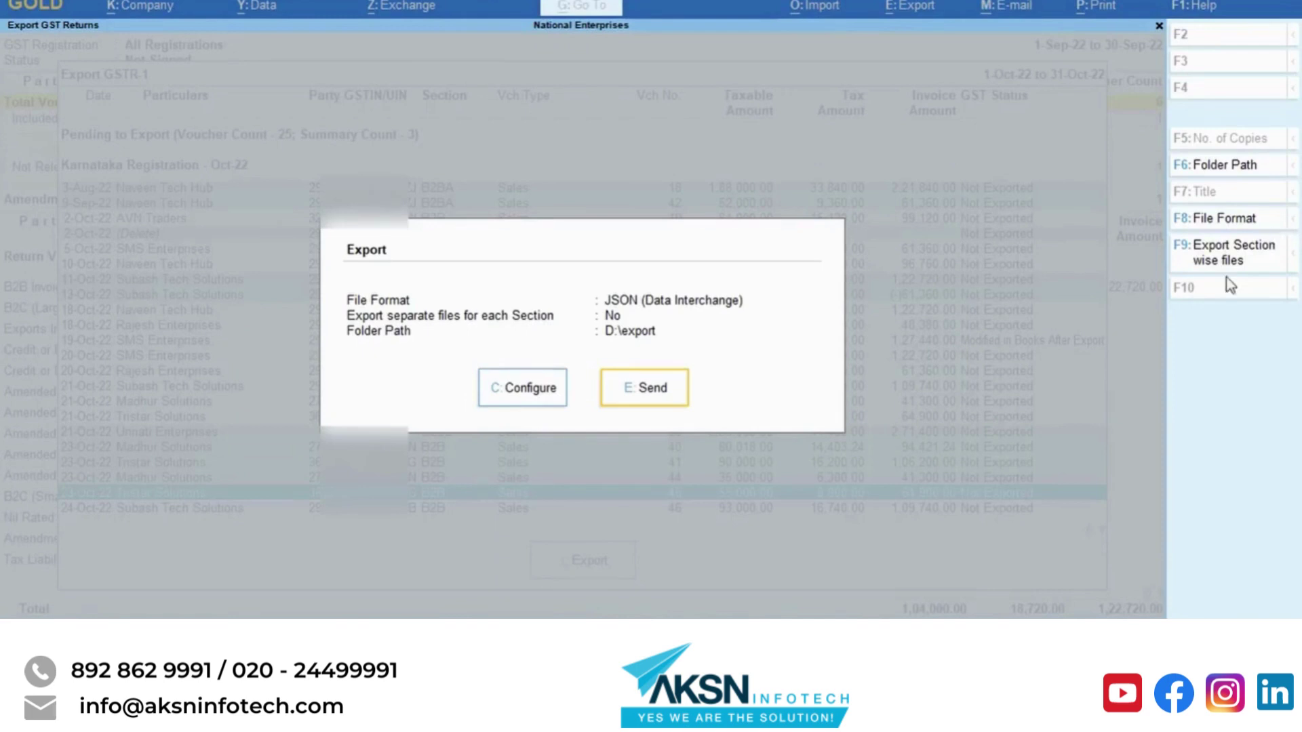
- Review the separate-files-per-section option, accept, and send the GSTR-1 JSON export
{"action": "left_click", "coordinate": [555, 400]}
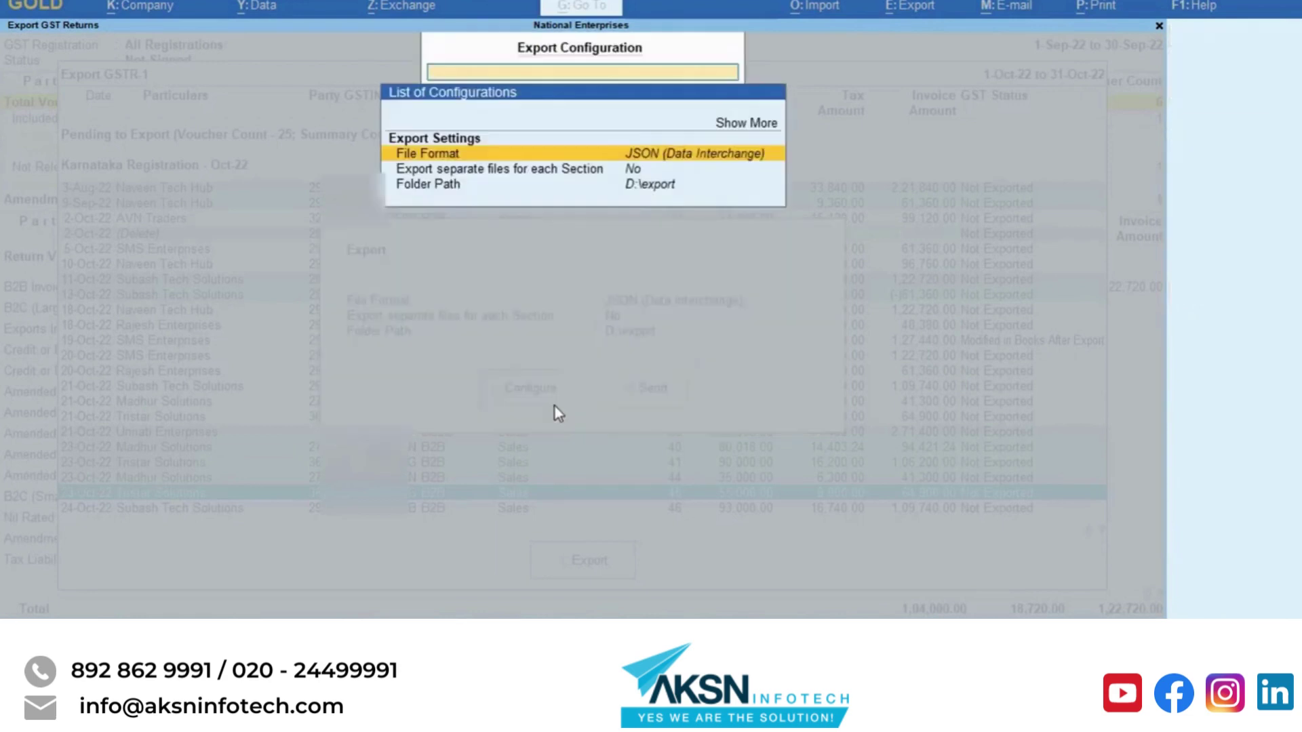
{"action": "key", "text": "Down"}
{"action": "key", "text": "Return"}
{"action": "key", "text": "y"}
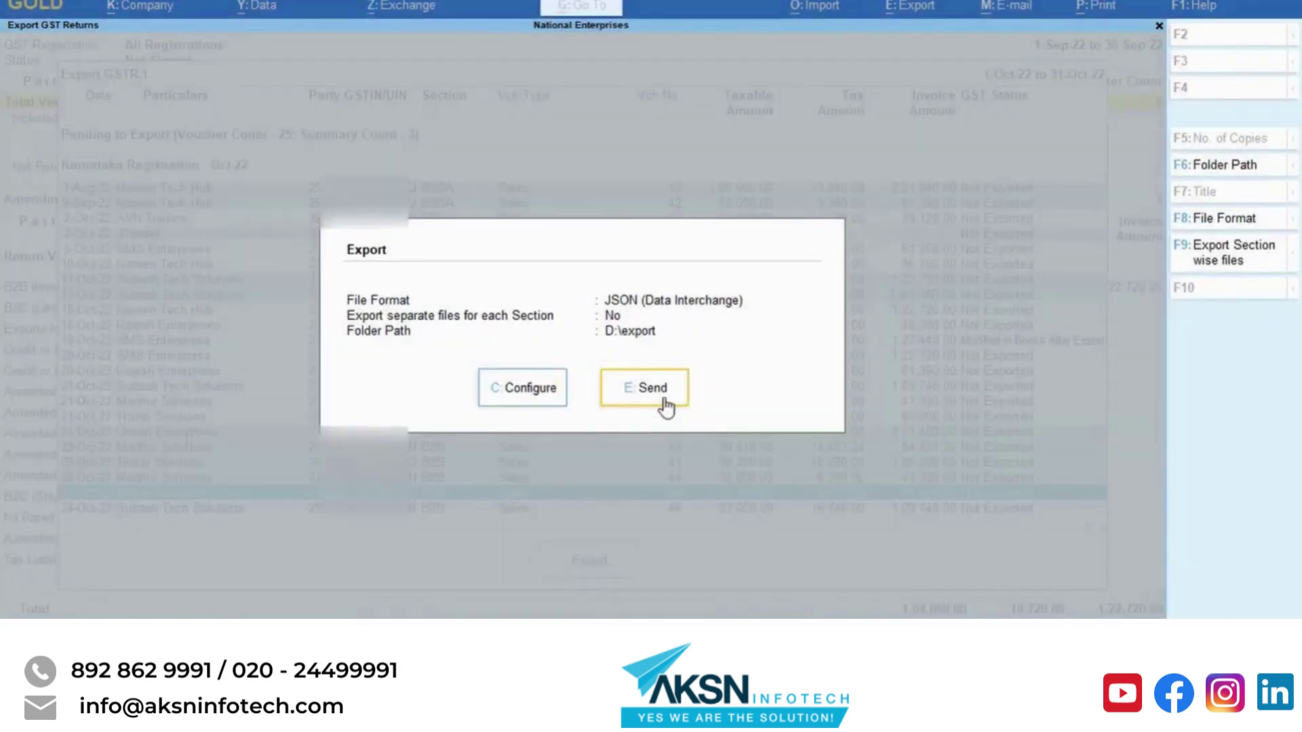
{"action": "left_click", "coordinate": [664, 401]}
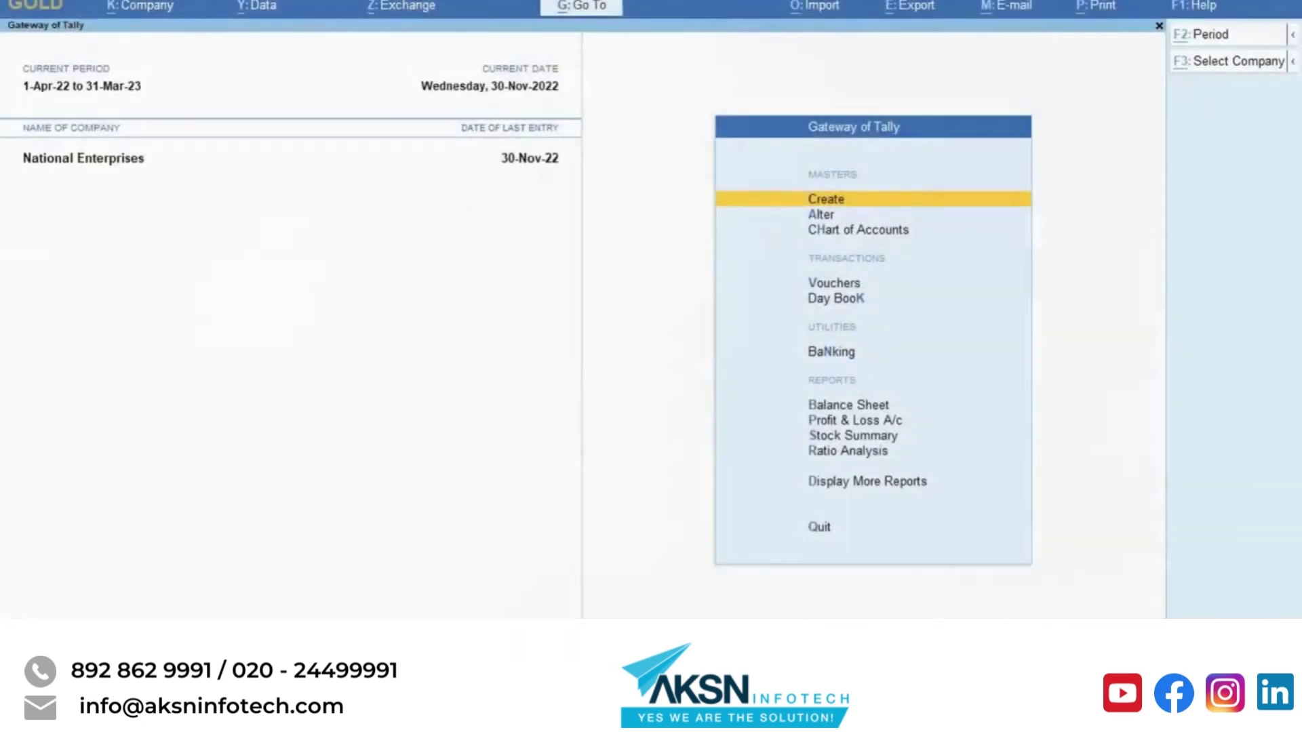
- Jump to the GSTR-3B report and open its GST Returns export list for Oct-22
{"action": "key", "text": "alt+g"}
{"action": "type", "text": "Gstr"}
{"action": "key", "text": "Down"}
{"action": "key", "text": "Down"}
{"action": "key", "text": "Down"}
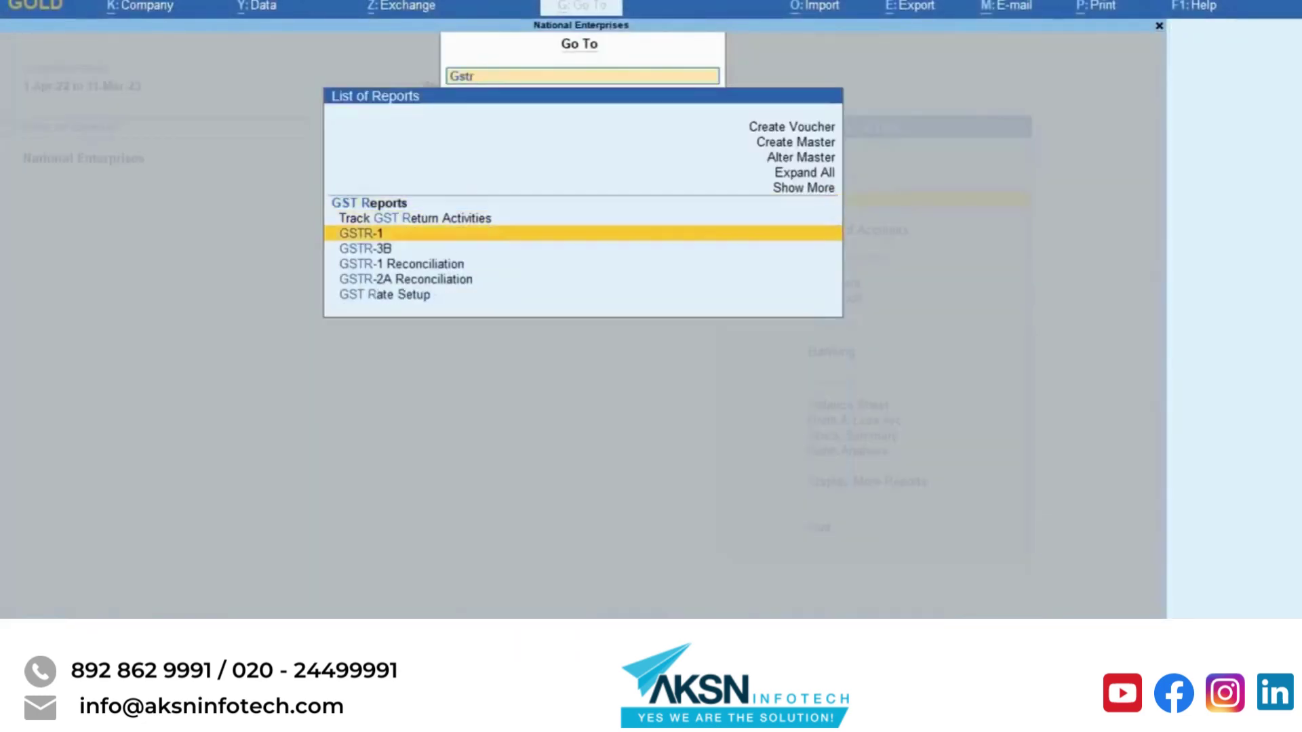
{"action": "key", "text": "Return"}
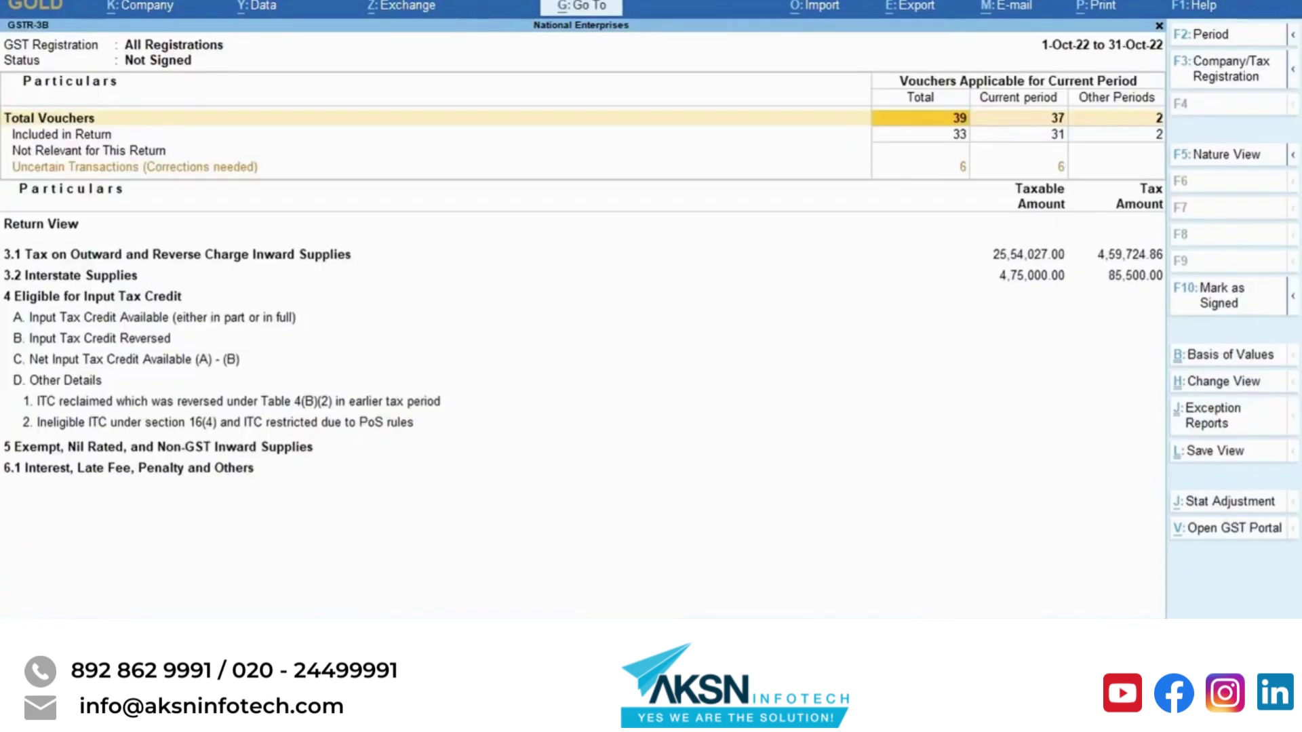
{"action": "key", "text": "alt+e"}
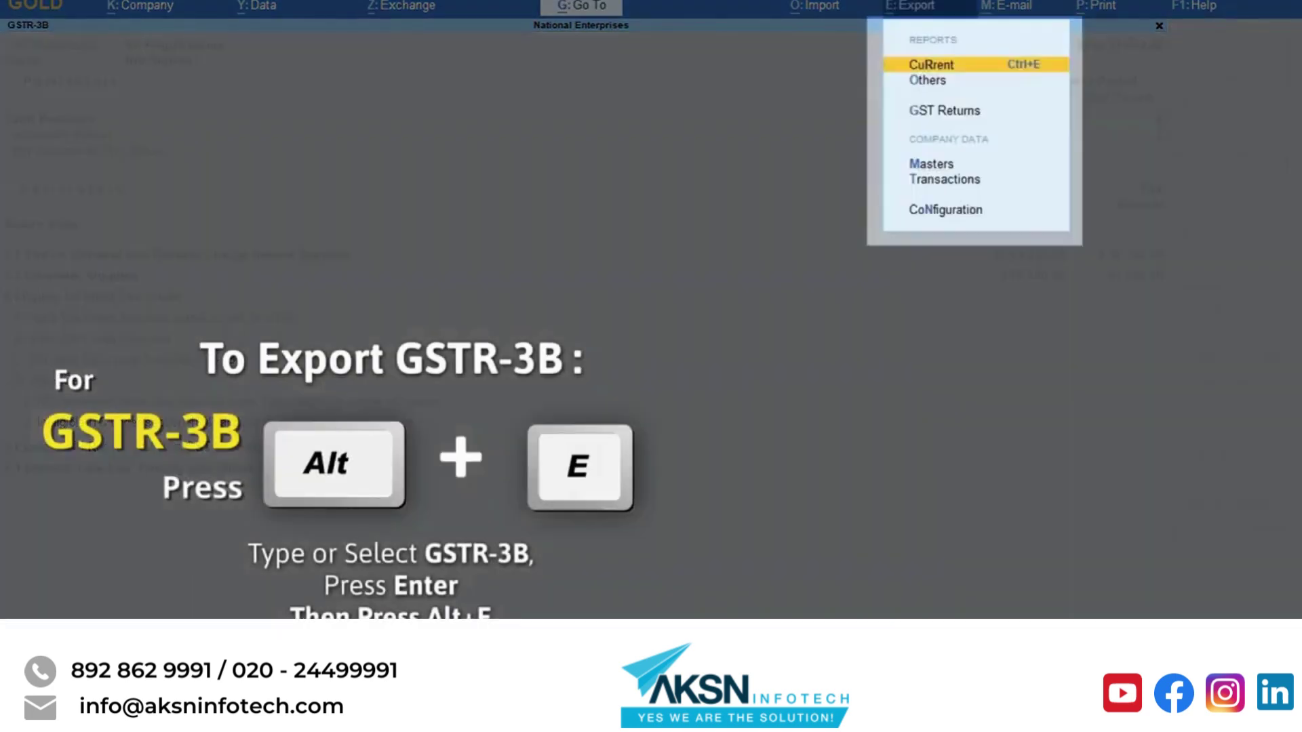
{"action": "key", "text": "Down"}
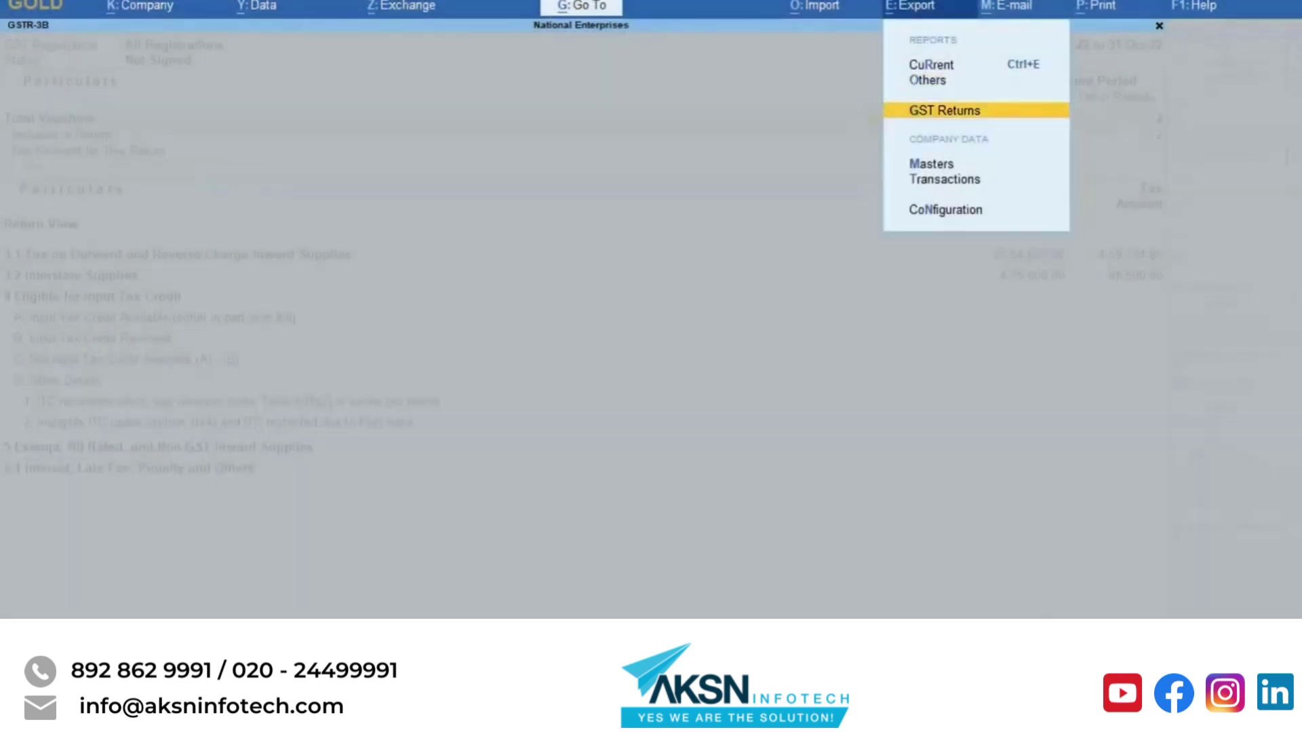
{"action": "key", "text": "Return"}
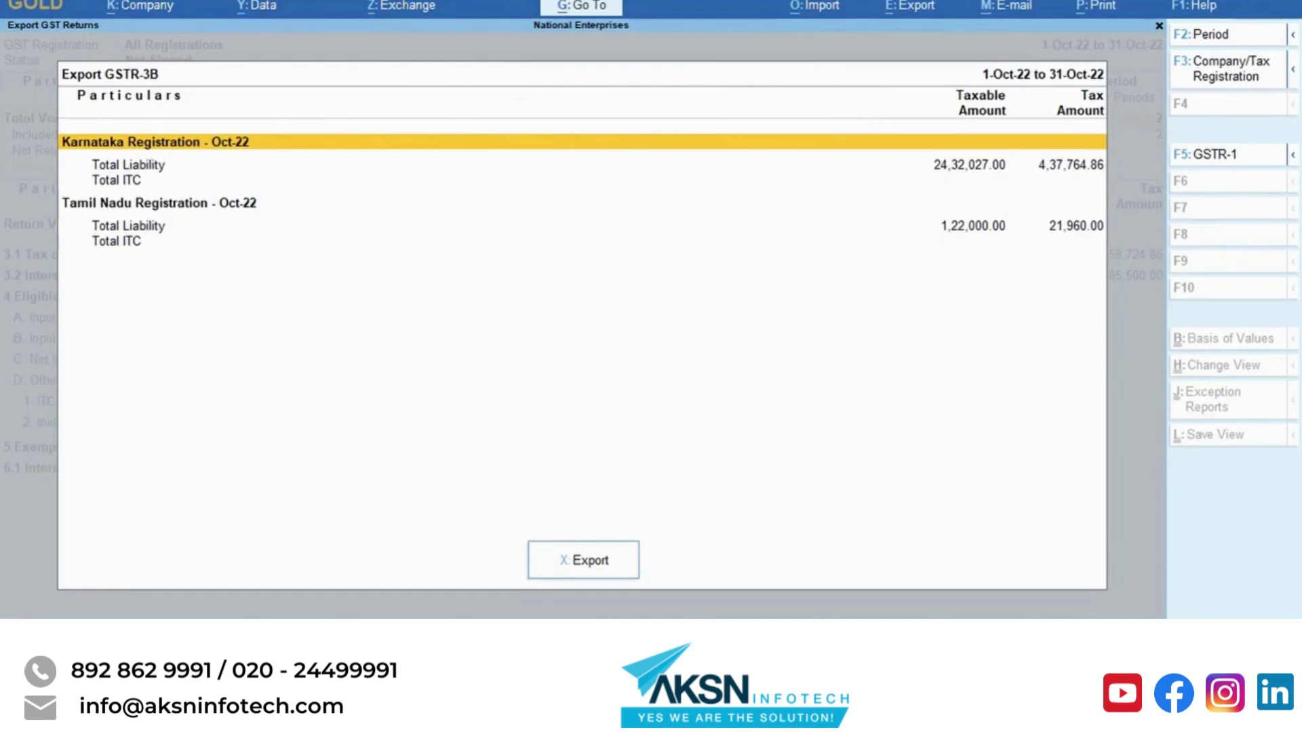
- Switch the GSTR-3B report to the Karnataka Registration
{"action": "key", "text": "F3"}
{"action": "key", "text": "Down"}
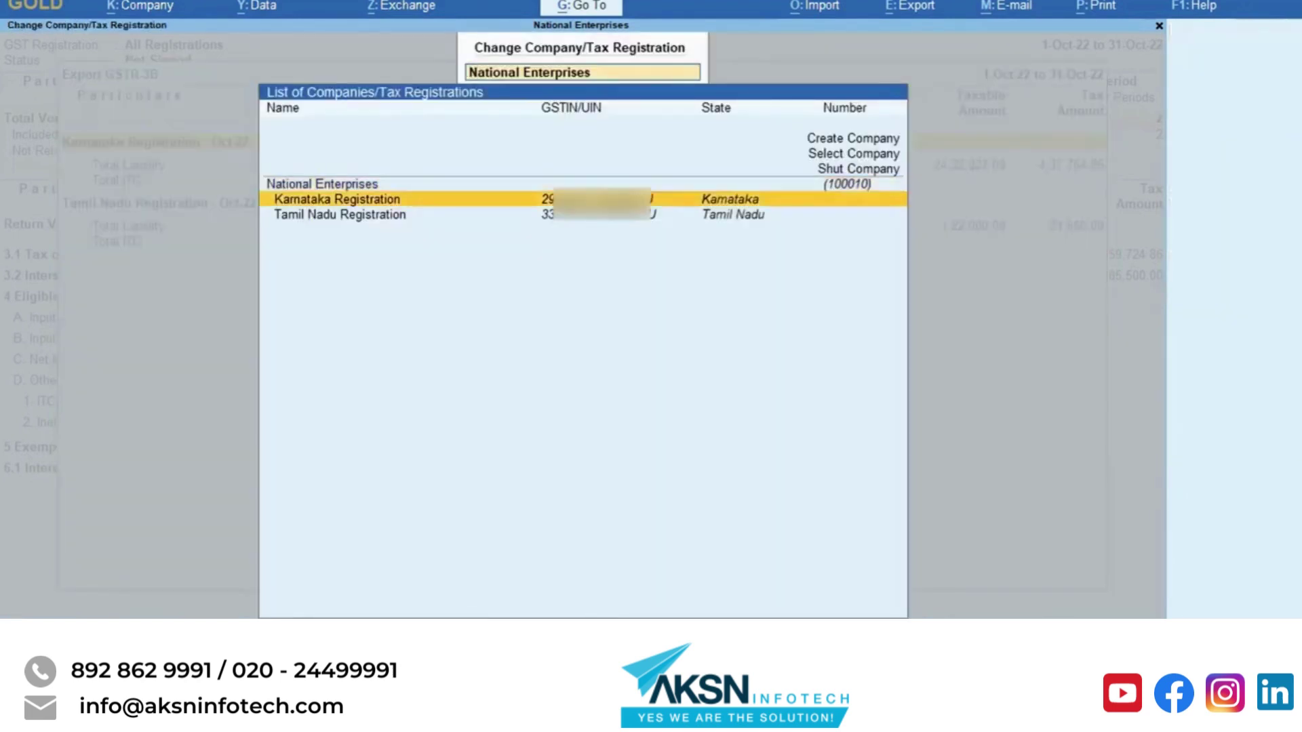
{"action": "key", "text": "Return"}
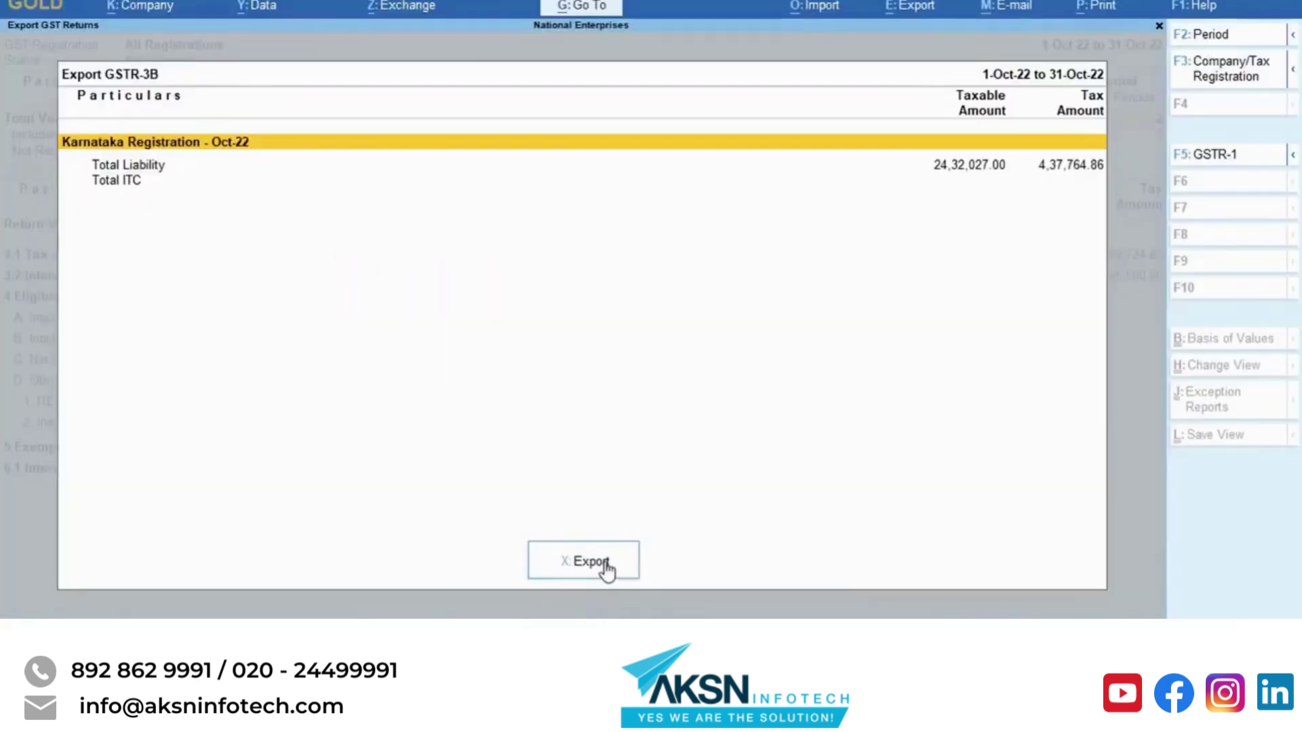
- Set the GSTR-3B export folder path to export\GSTR3B_Excel_Utility
{"action": "left_click", "coordinate": [601, 570]}
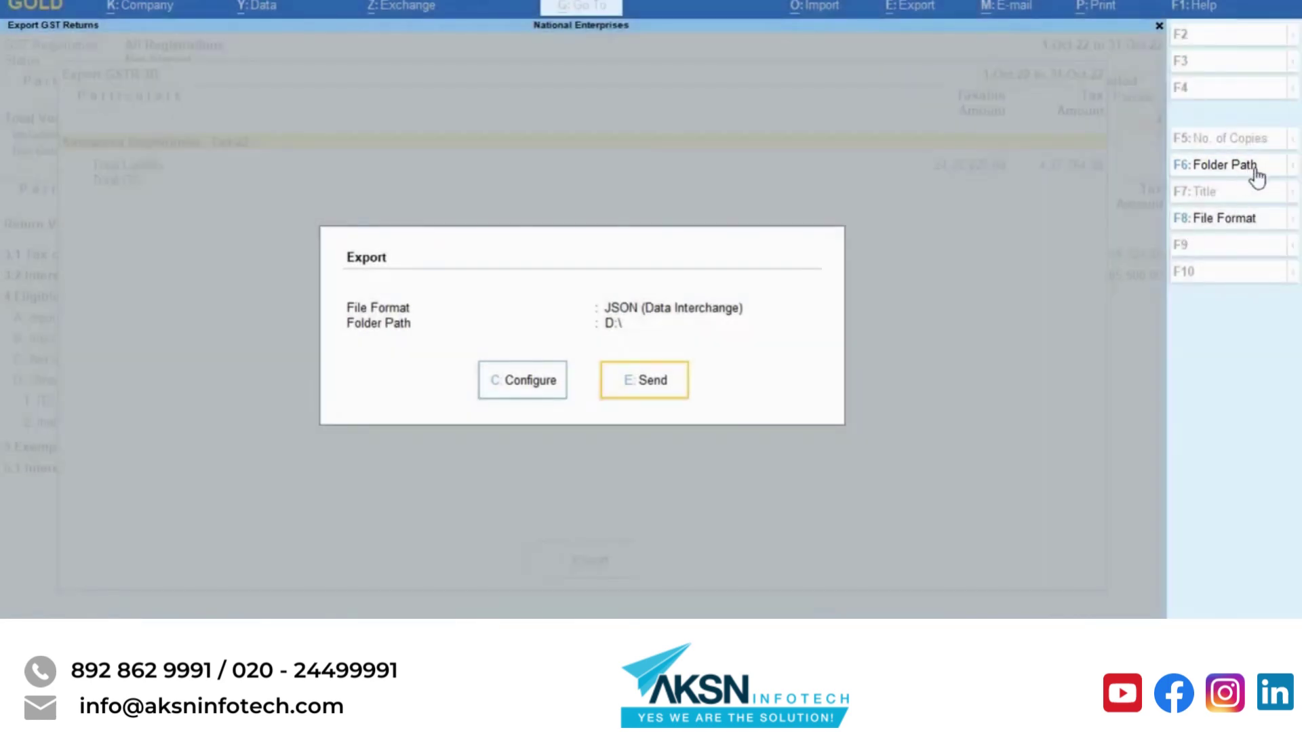
{"action": "left_click", "coordinate": [1256, 169]}
{"action": "type", "text": "E"}
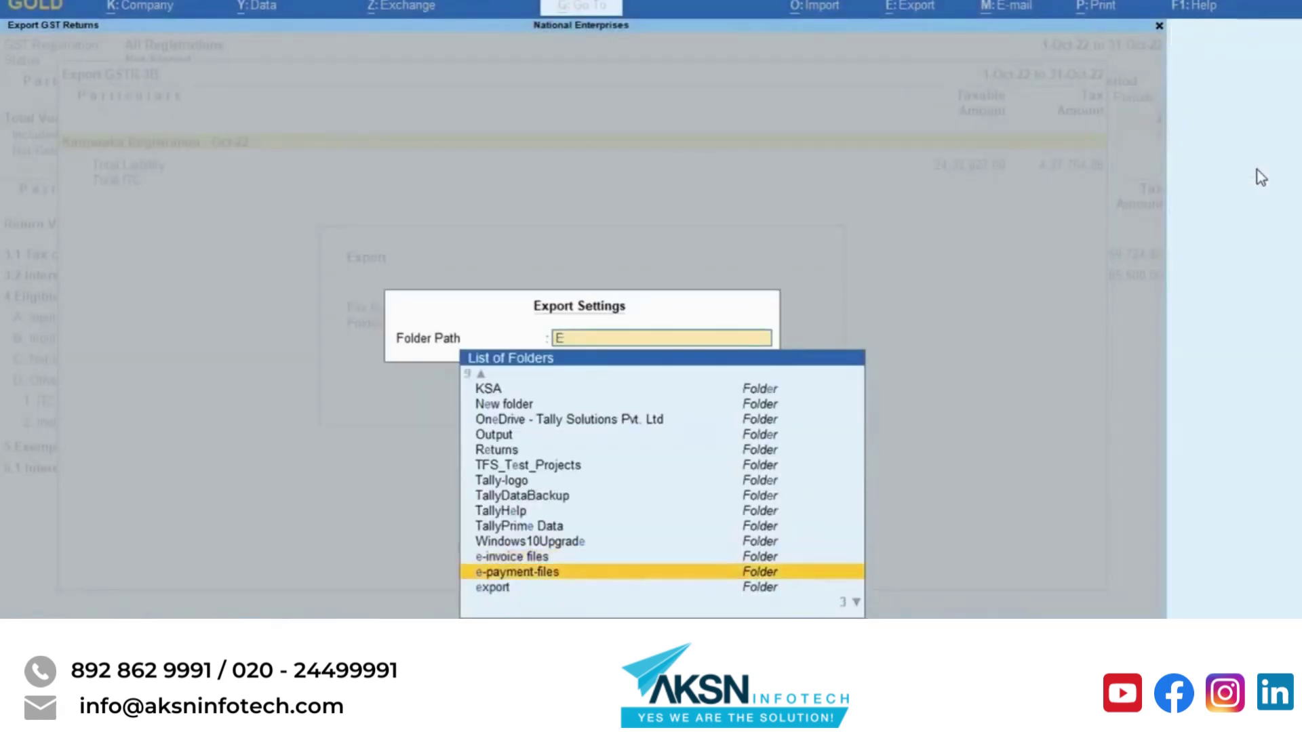
{"action": "key", "text": "Return"}
{"action": "key", "text": "Down"}
{"action": "key", "text": "Return"}
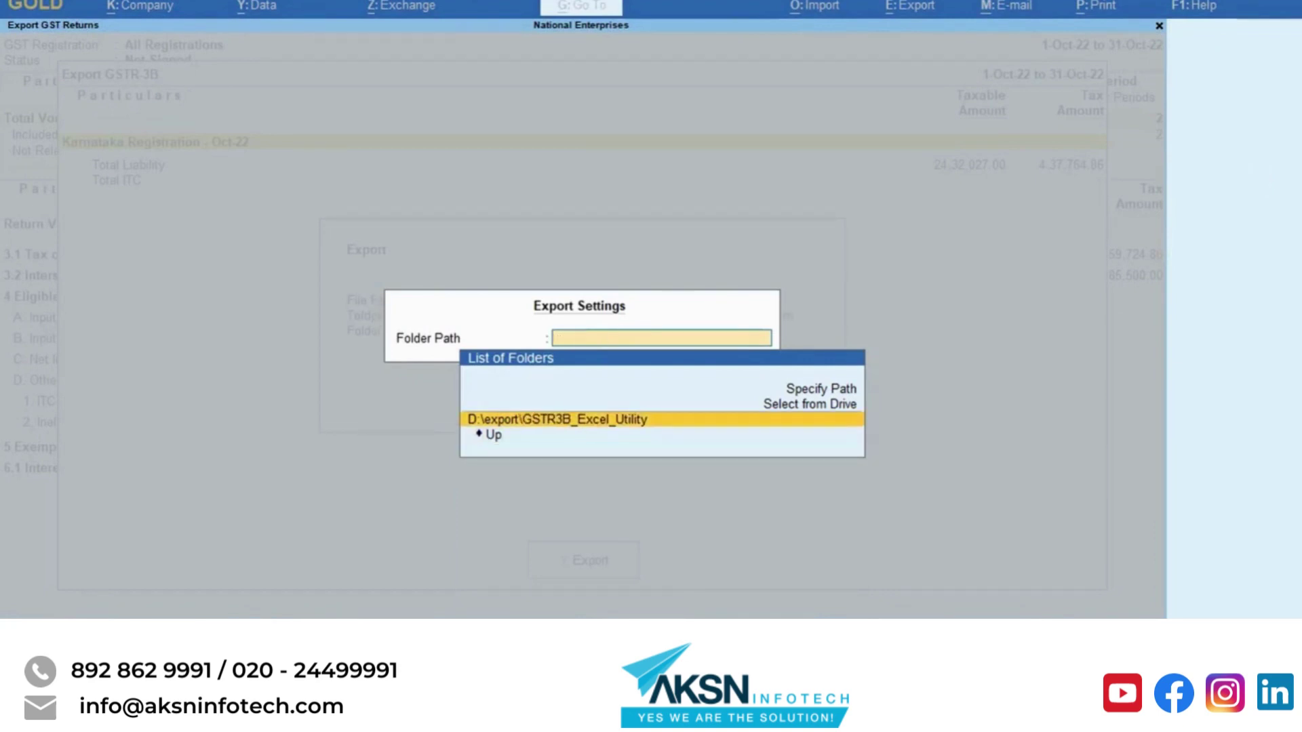
{"action": "key", "text": "Escape"}
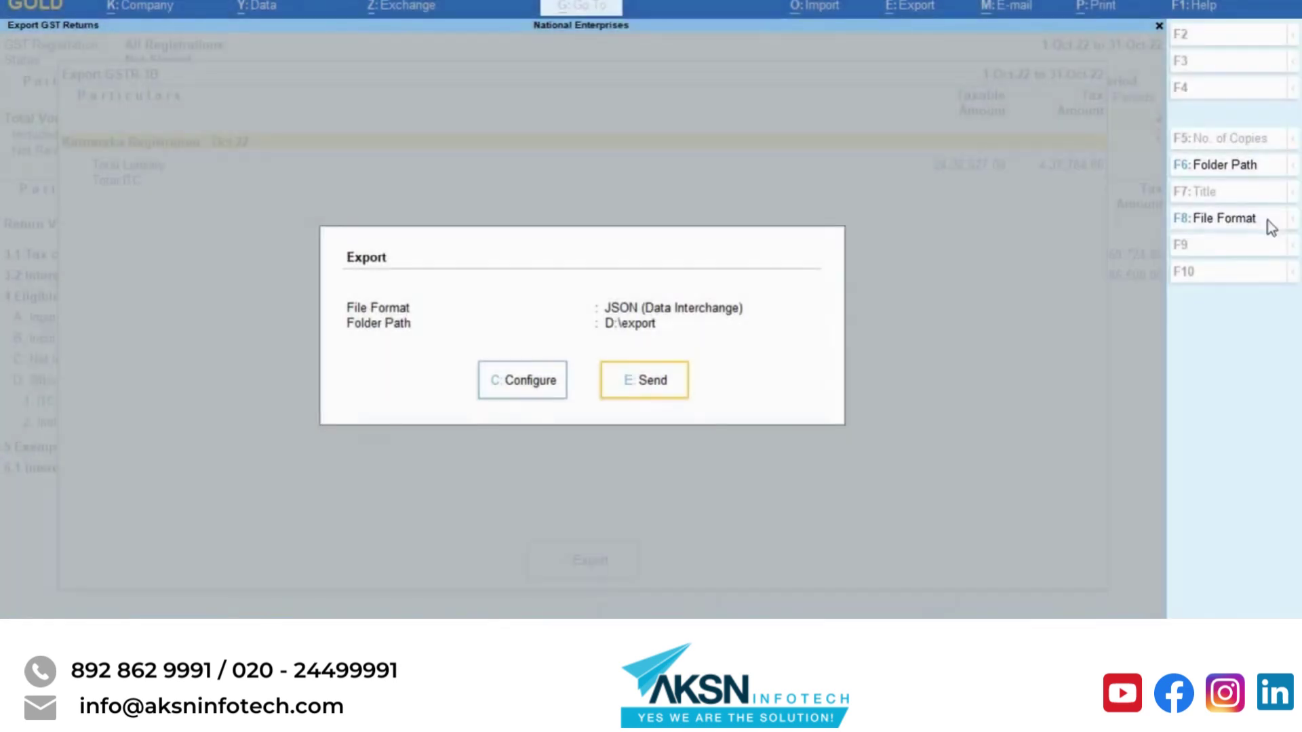
- Export the Karnataka October 2022 GSTR-3B in Excel (Spreadsheet) format
{"action": "left_click", "coordinate": [1267, 227]}
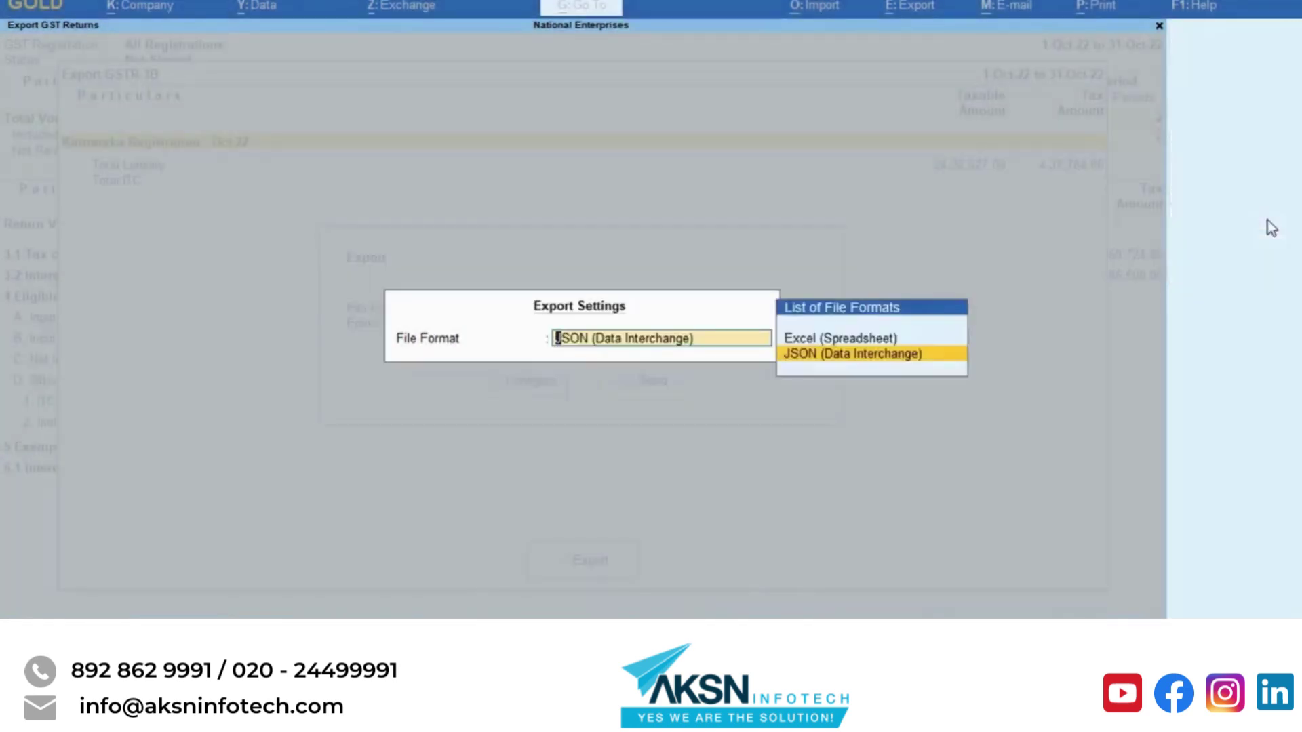
{"action": "key", "text": "Up"}
{"action": "key", "text": "Return"}
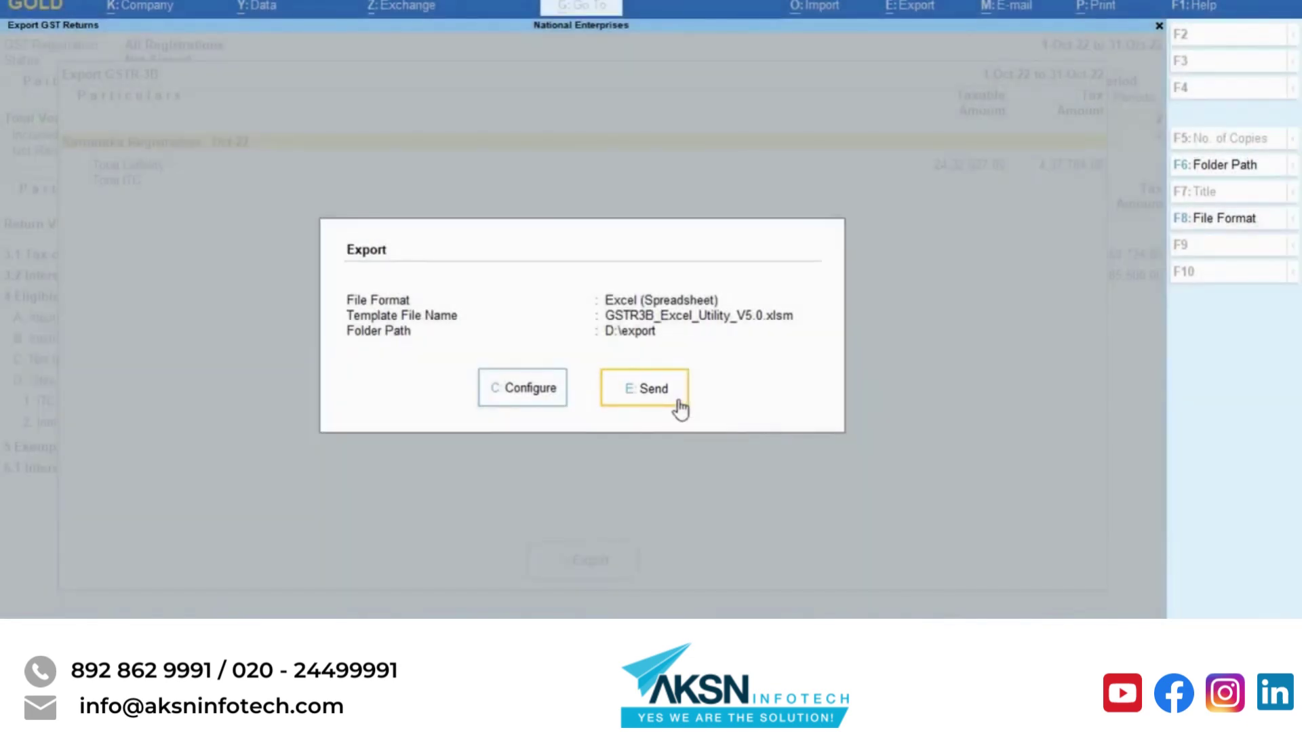
{"action": "left_click", "coordinate": [678, 401]}
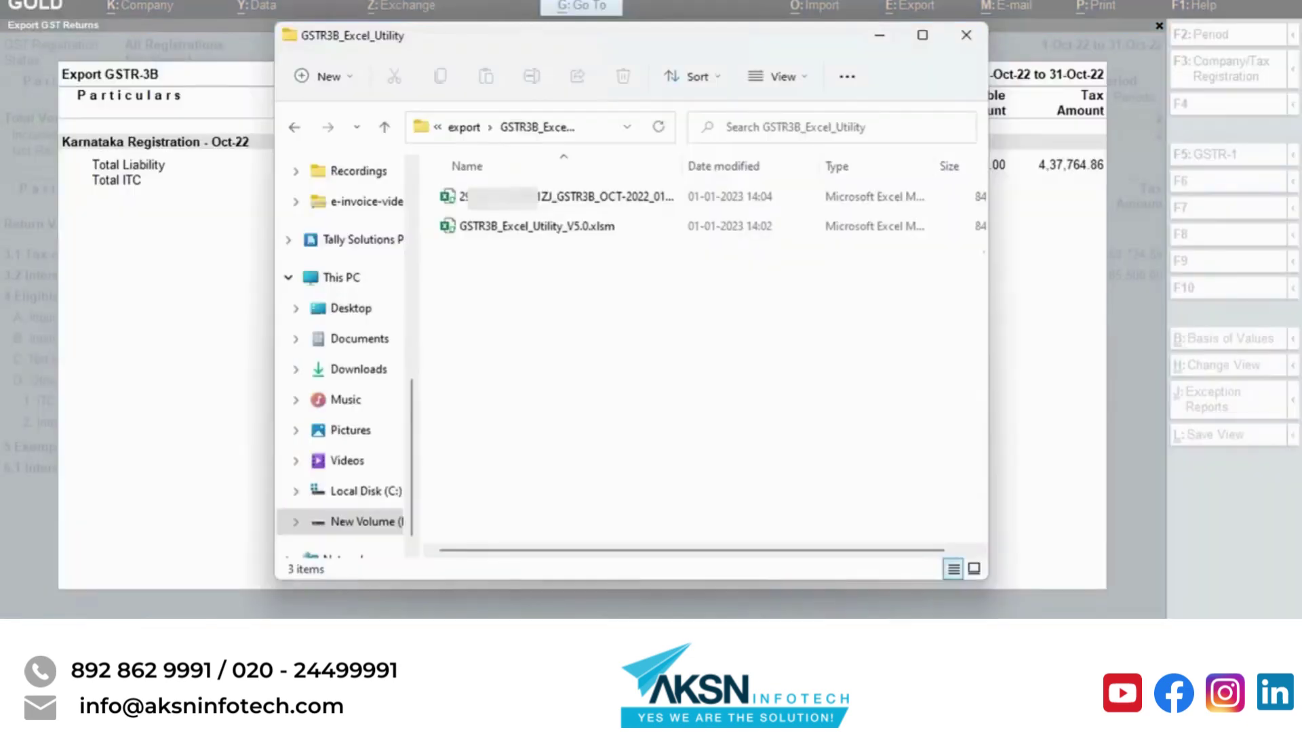